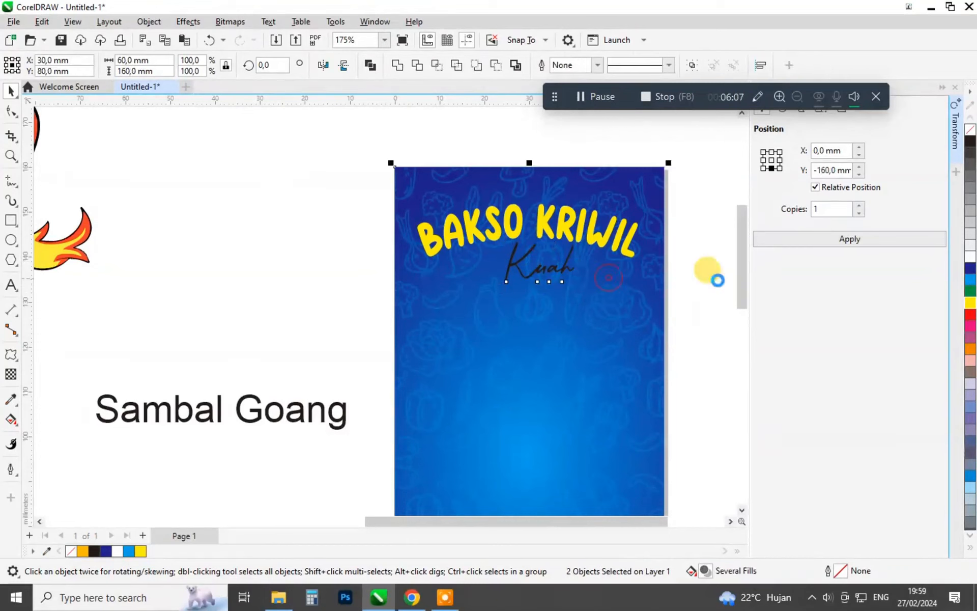
Set "Sambal Goang" in the Thinking Of Betty font and place it beneath "Kuah", scaled down to fit inside the banner.
click(267, 415)
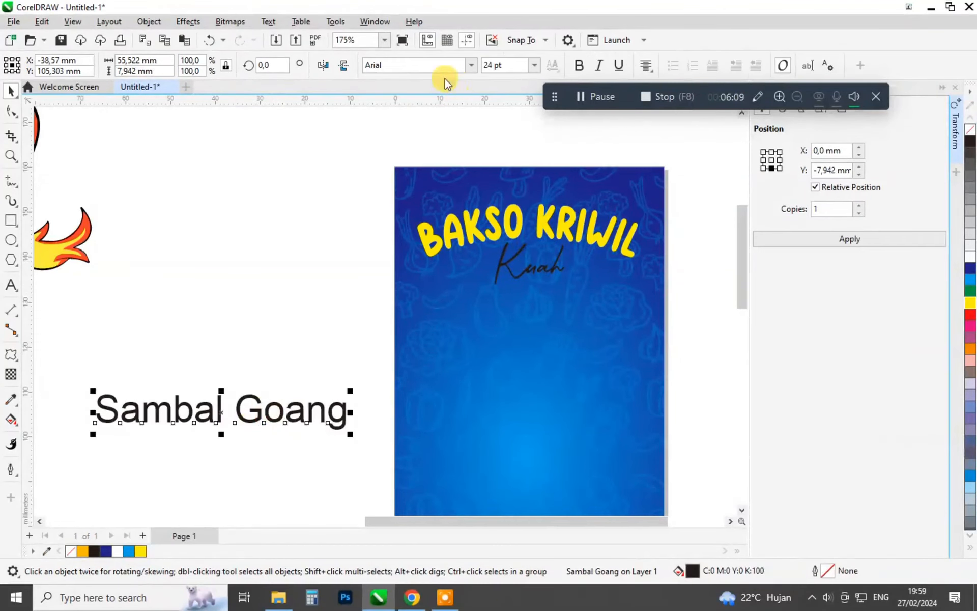
click(431, 71)
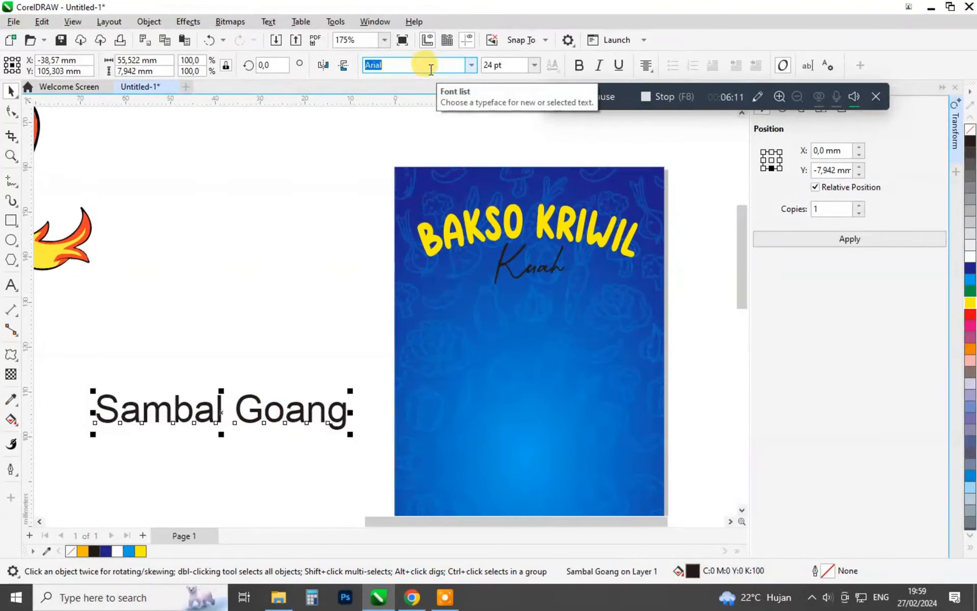
text(Thinking Of Betty)
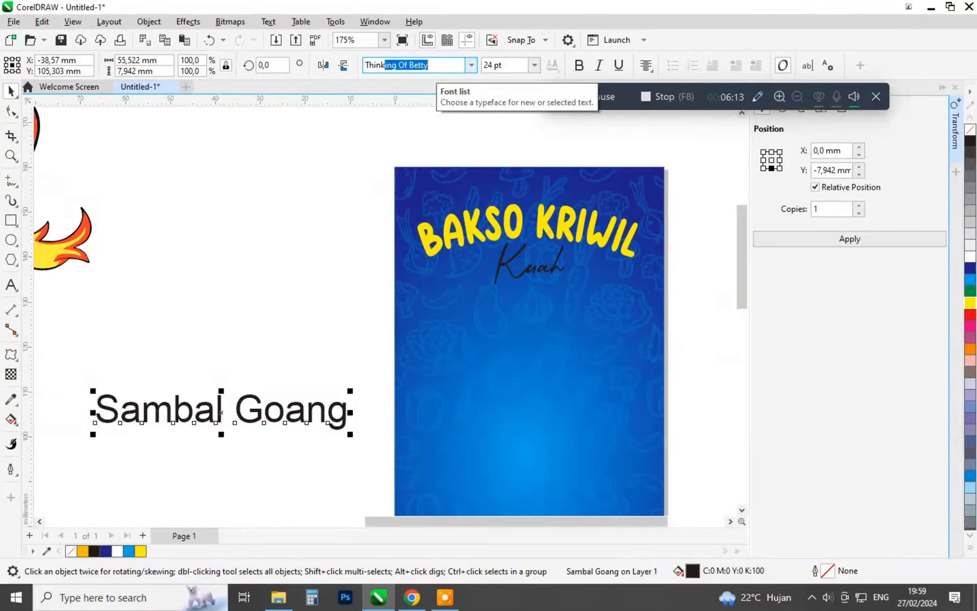
key(Return)
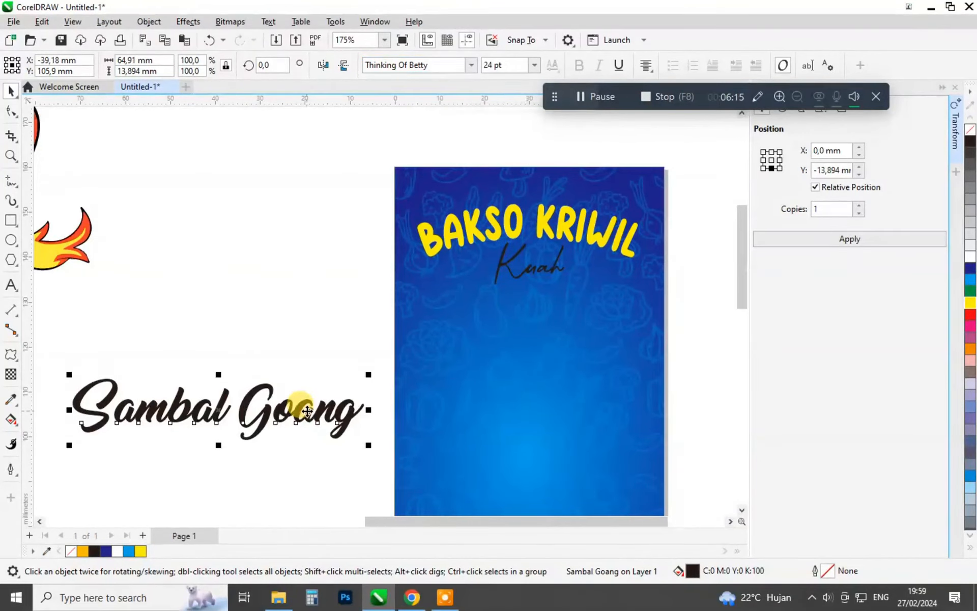
drag(535, 372, 632, 309)
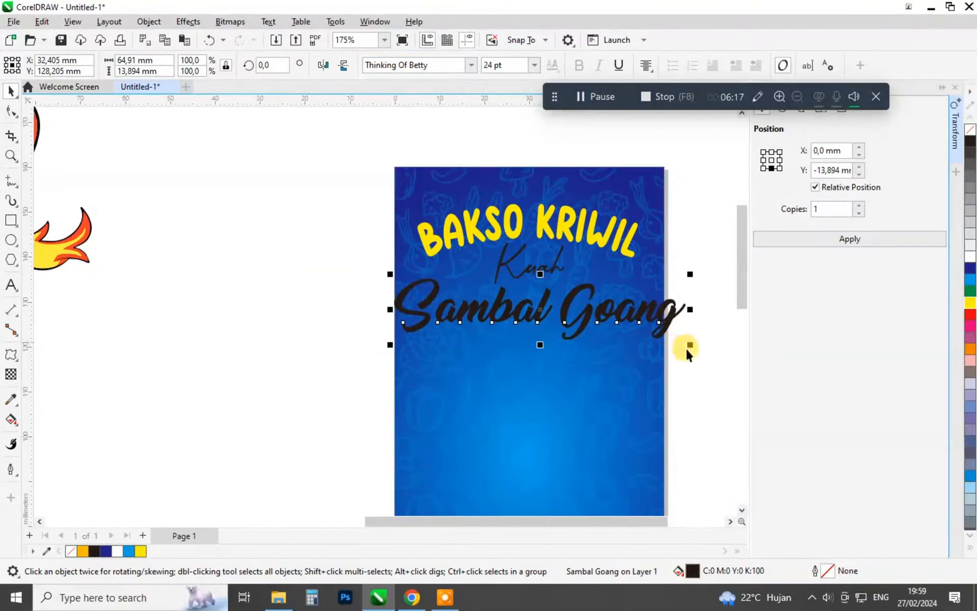
drag(681, 350, 645, 340)
Colour the "Sambal Goang" text white and the "Kuah" text yellow.
click(971, 257)
click(530, 266)
click(971, 303)
Group the three title texts and place an orange copy behind them, nudged slightly downward as a shadow.
scroll(616, 304, up, 5)
key(ctrl+g)
click(971, 348)
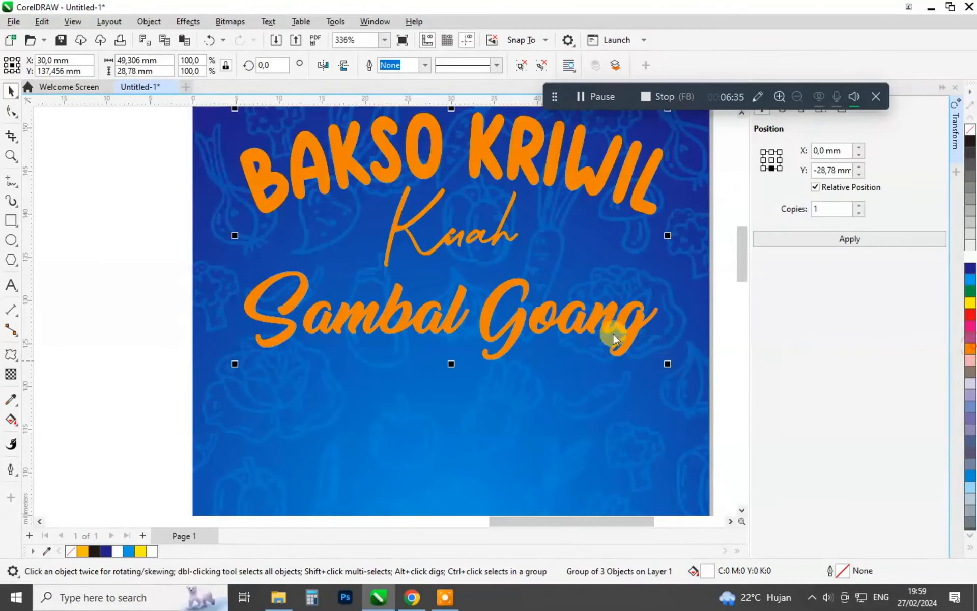
scroll(593, 330, up, 1)
scroll(593, 330, up, 1)
key(ctrl+z)
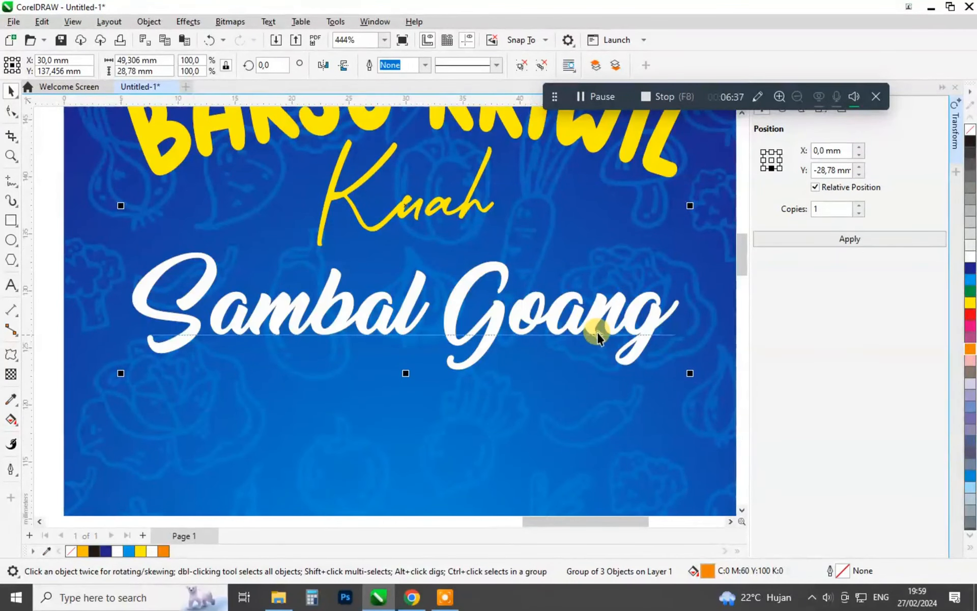
key(Down)
key(Down)
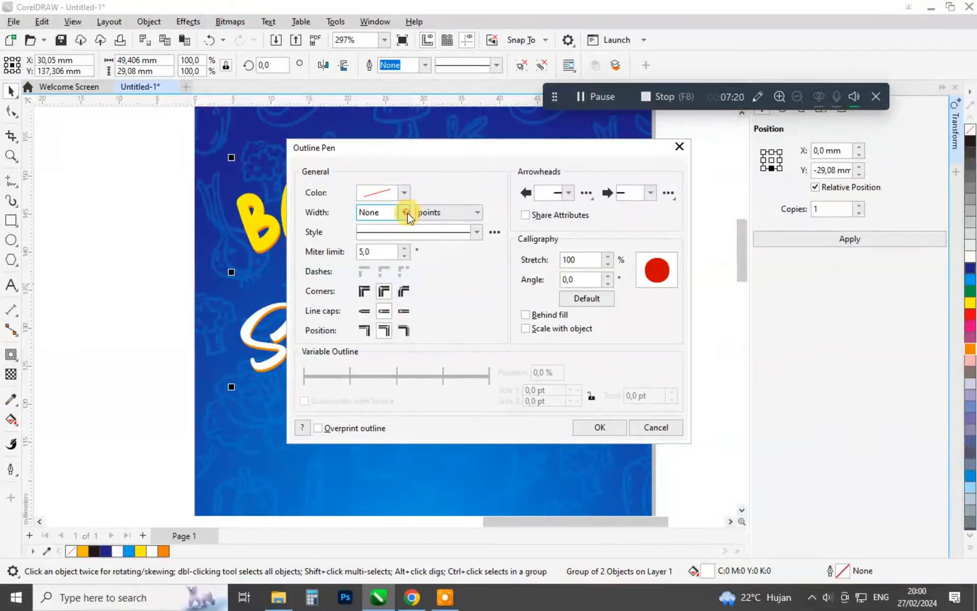
Give the grouped title a 3.0 pt outline placed behind the fill.
click(404, 211)
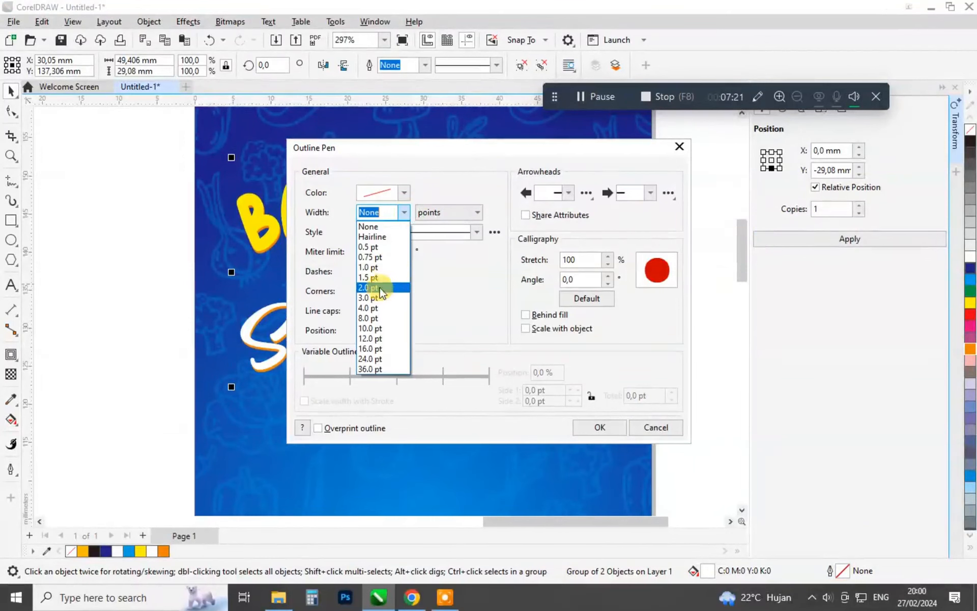
click(381, 297)
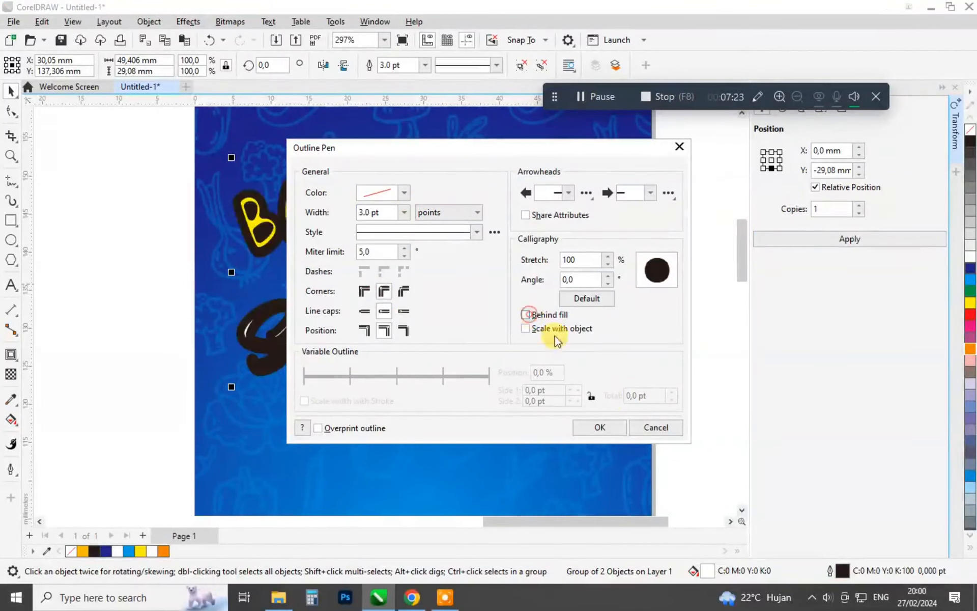
click(525, 314)
click(599, 428)
scroll(680, 319, up, 1)
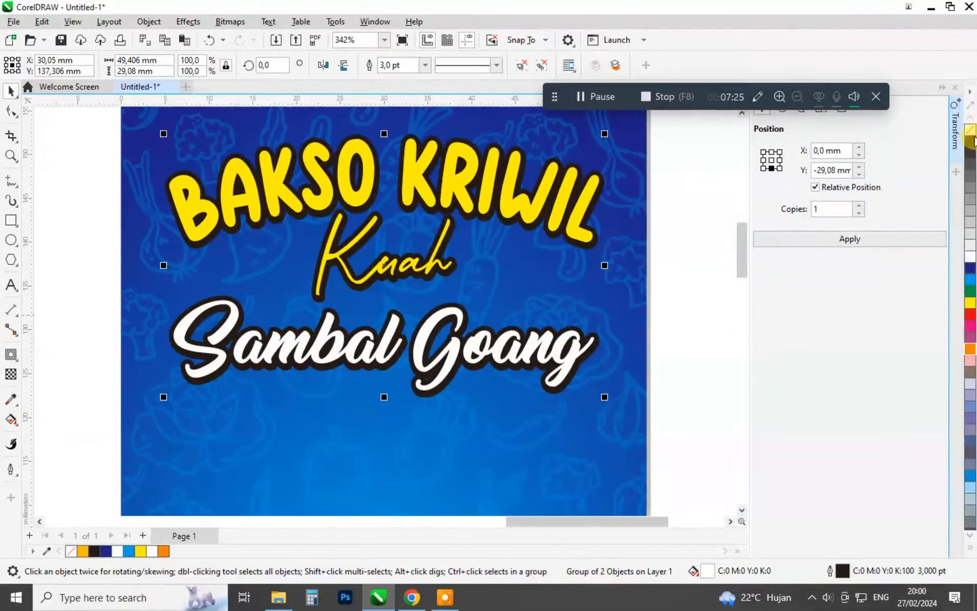
Recolour the title's backing group with a red fill and matching outline, C23 M93 Y100 K0.
double_click(708, 571)
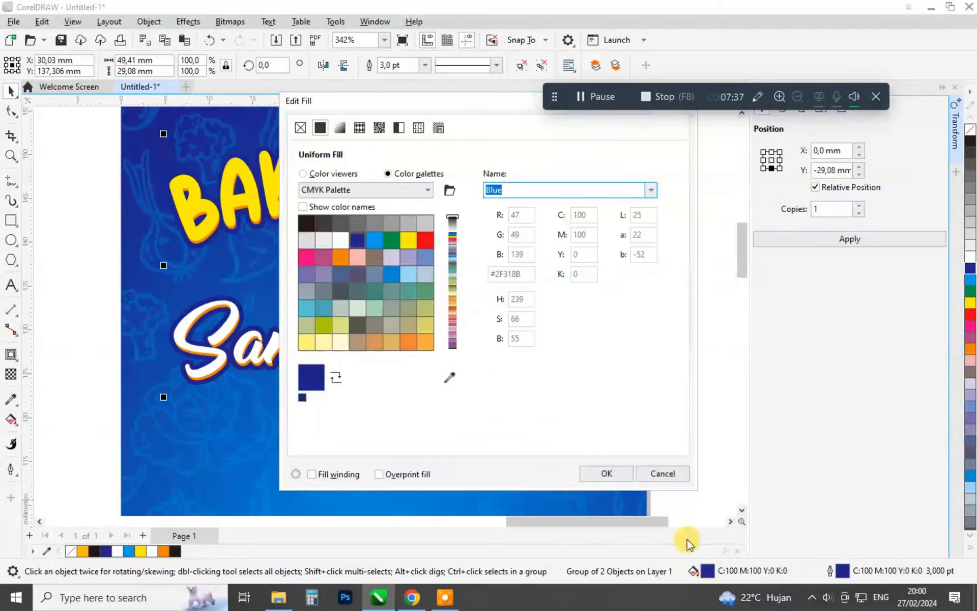
click(303, 173)
drag(436, 286, 454, 284)
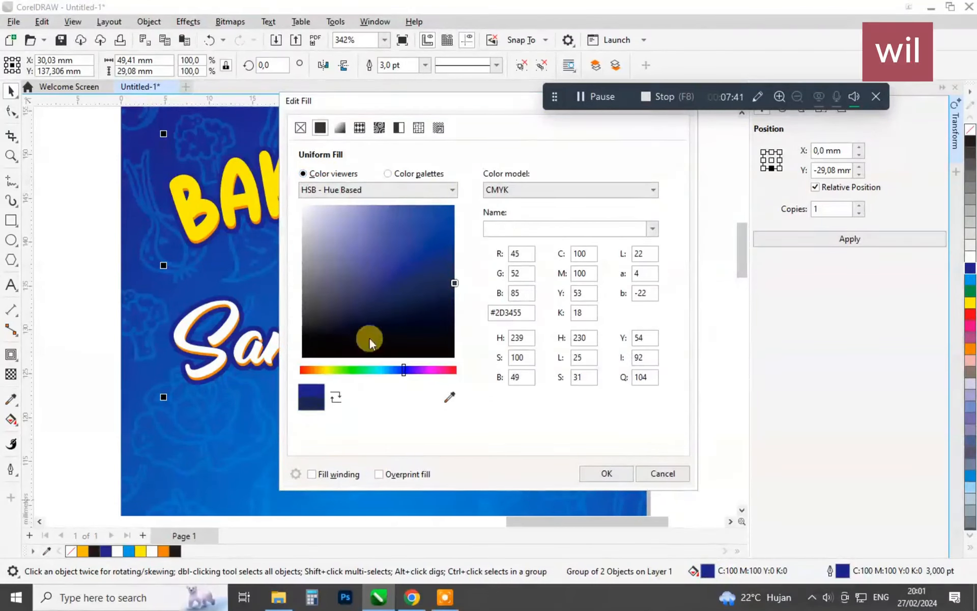
drag(342, 370, 308, 369)
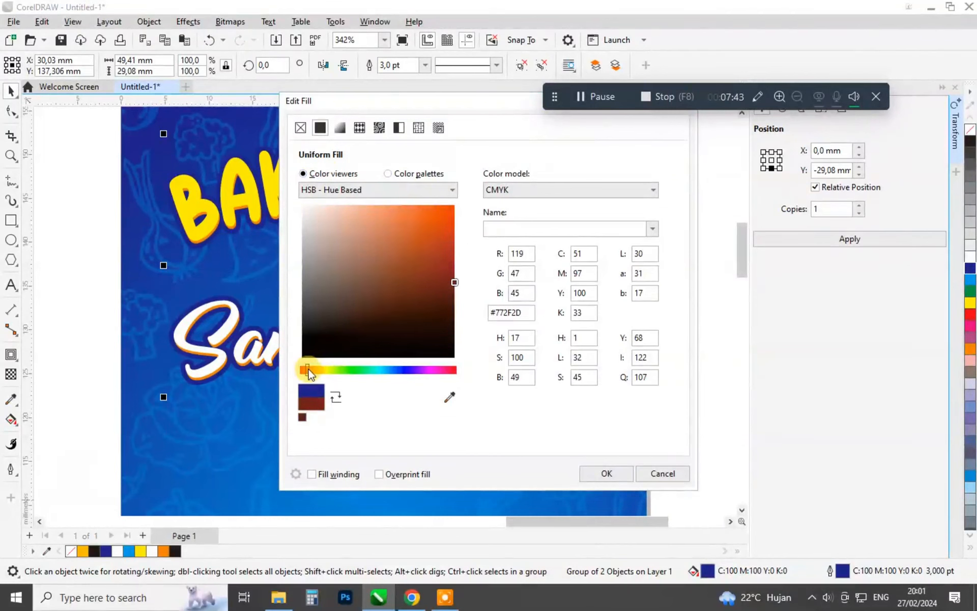
mouse_move(443, 247)
mouse_down()
mouse_move(504, 242)
mouse_move(461, 237)
mouse_up()
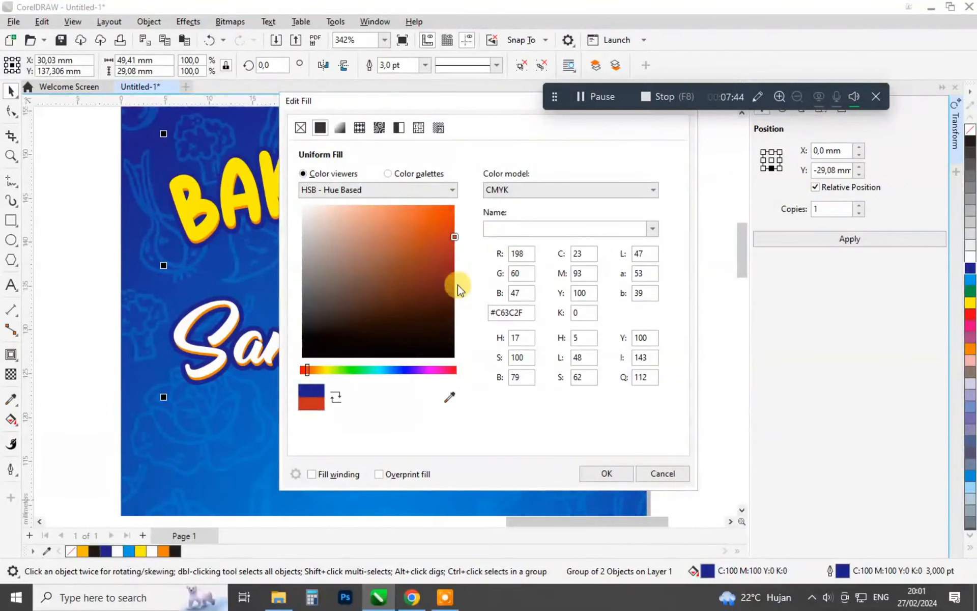
click(627, 476)
right_click(186, 550)
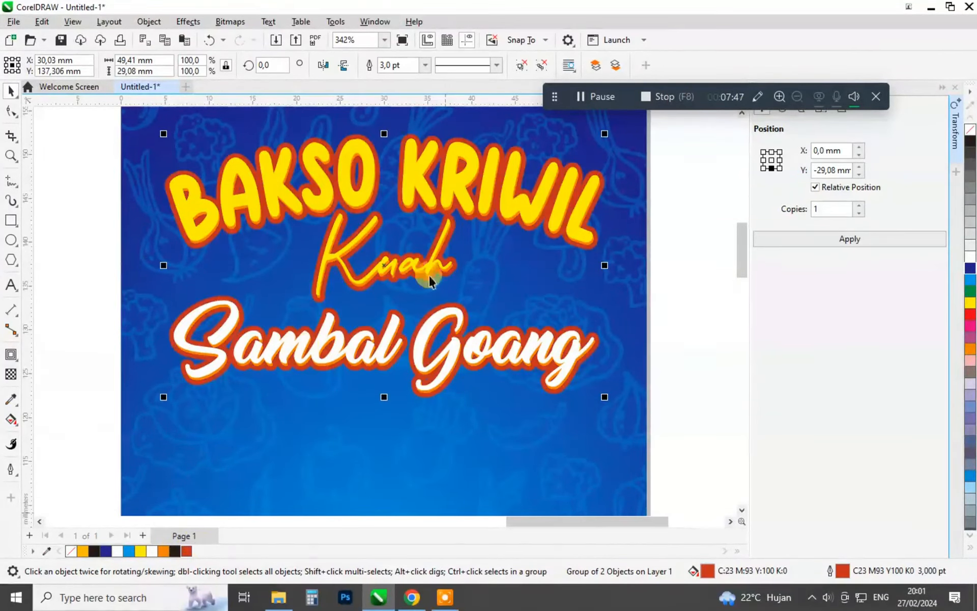
Set the outline width of the red backing group to 2.0 mm.
scroll(508, 232, down, 2)
scroll(519, 244, down, 1)
key(F12)
click(404, 213)
click(388, 317)
click(599, 426)
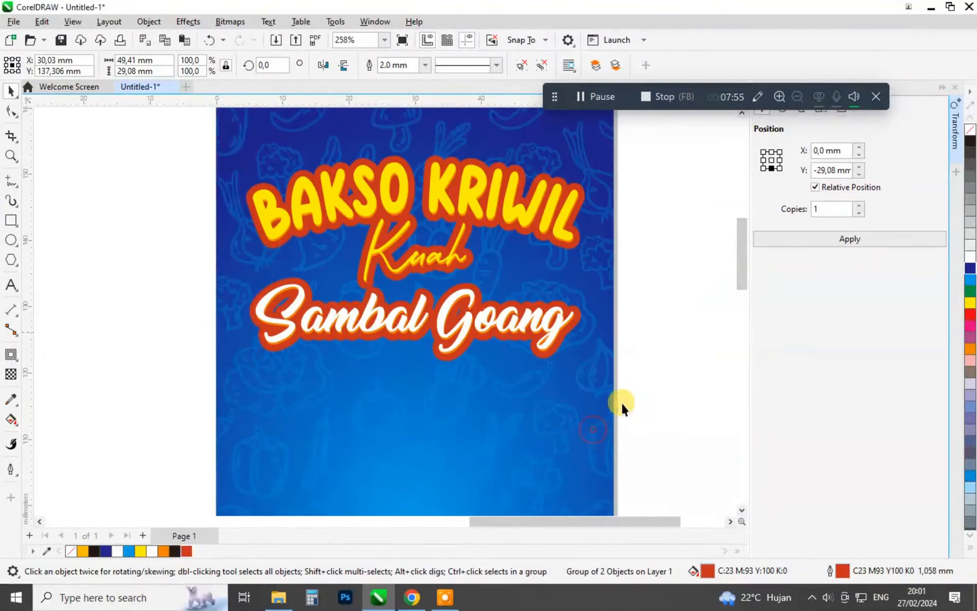
click(618, 277)
Add a white backing copy of the title with a 3.0 mm white outline, placed behind the red outlined layer.
scroll(533, 252, down, 3)
scroll(521, 231, up, 3)
scroll(520, 232, down, 4)
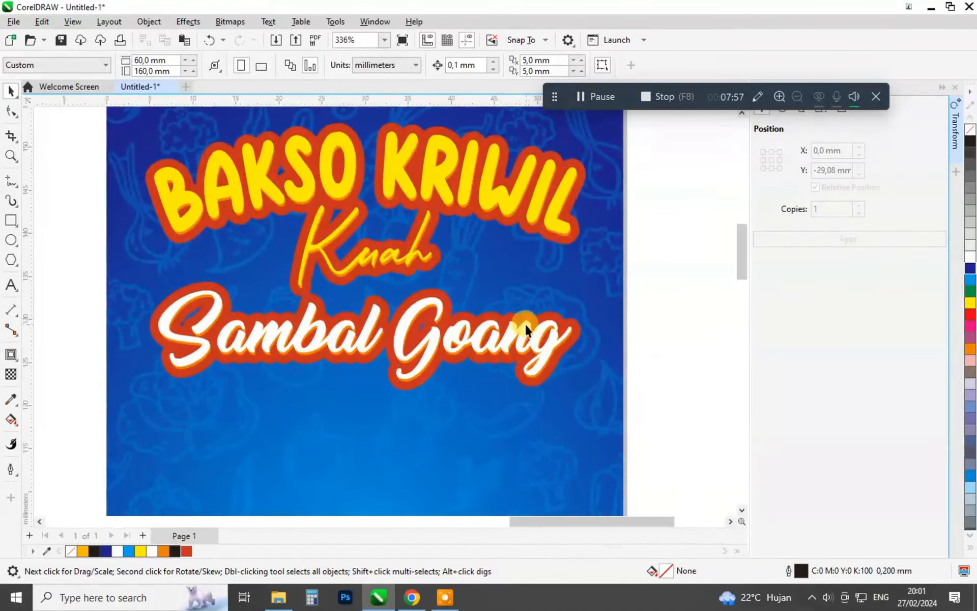
drag(598, 209, 317, 378)
scroll(482, 326, up, 4)
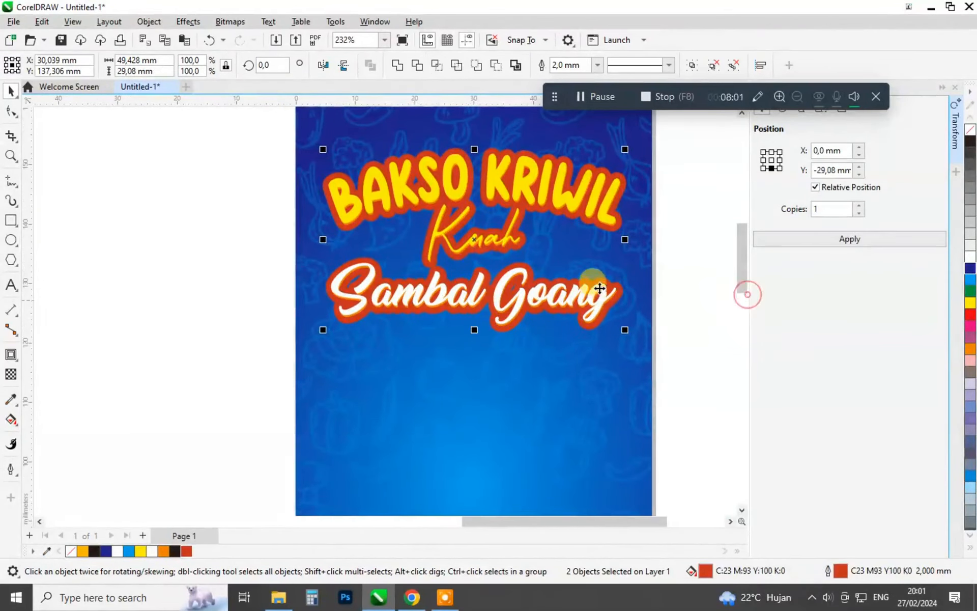
scroll(661, 290, up, 2)
click(631, 290)
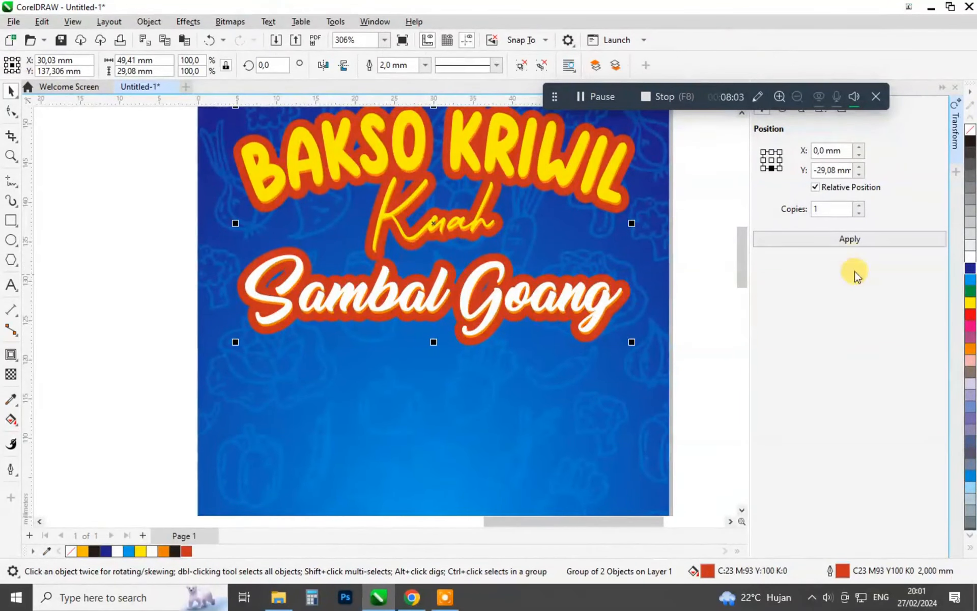
click(970, 257)
right_click(970, 256)
click(425, 66)
click(400, 204)
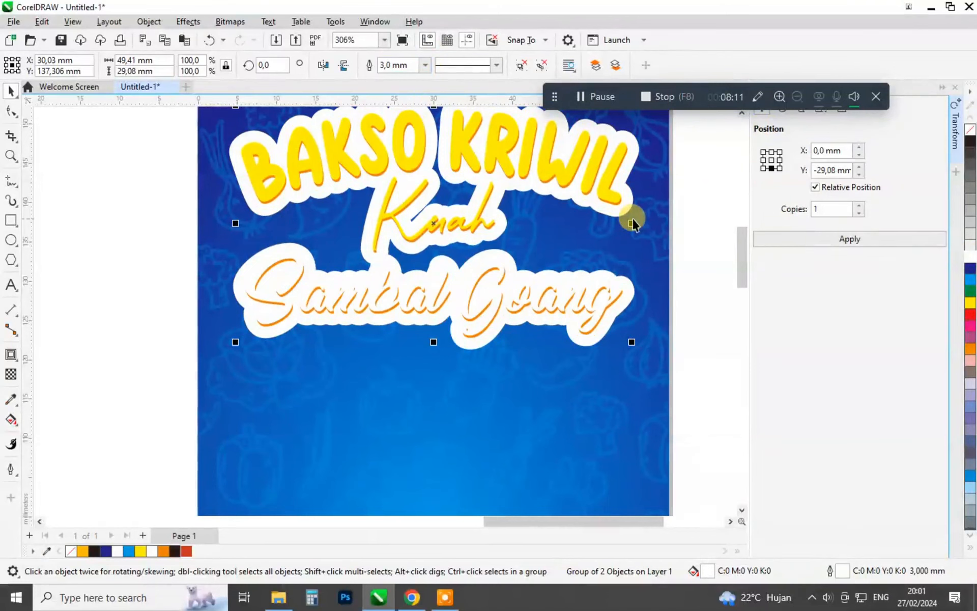
key(ctrl+Page_Down)
click(682, 241)
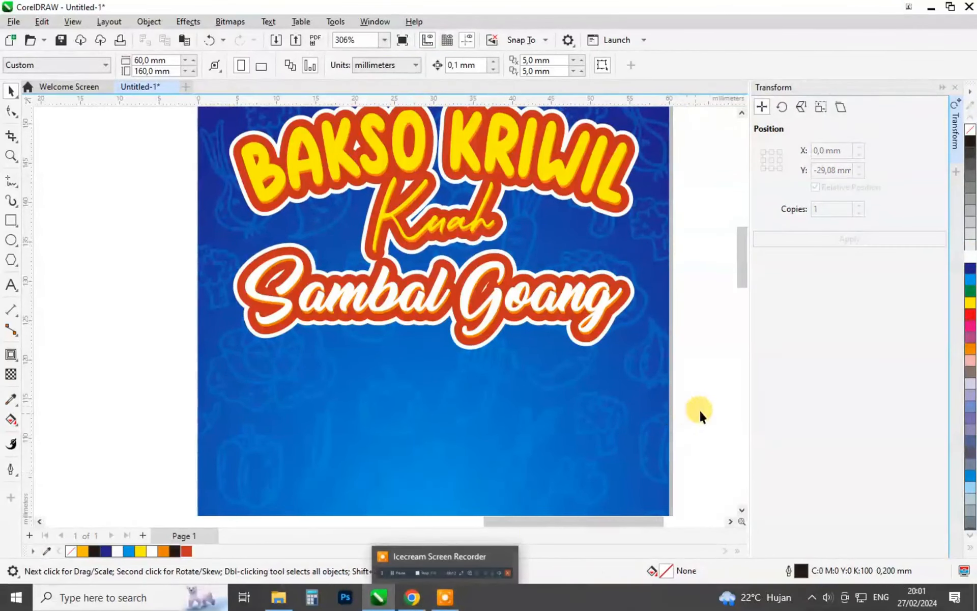
Move the close-up bakso photo from beside the chili onto the banner and centre it horizontally on the background.
scroll(580, 339, down, 2)
scroll(615, 209, down, 1)
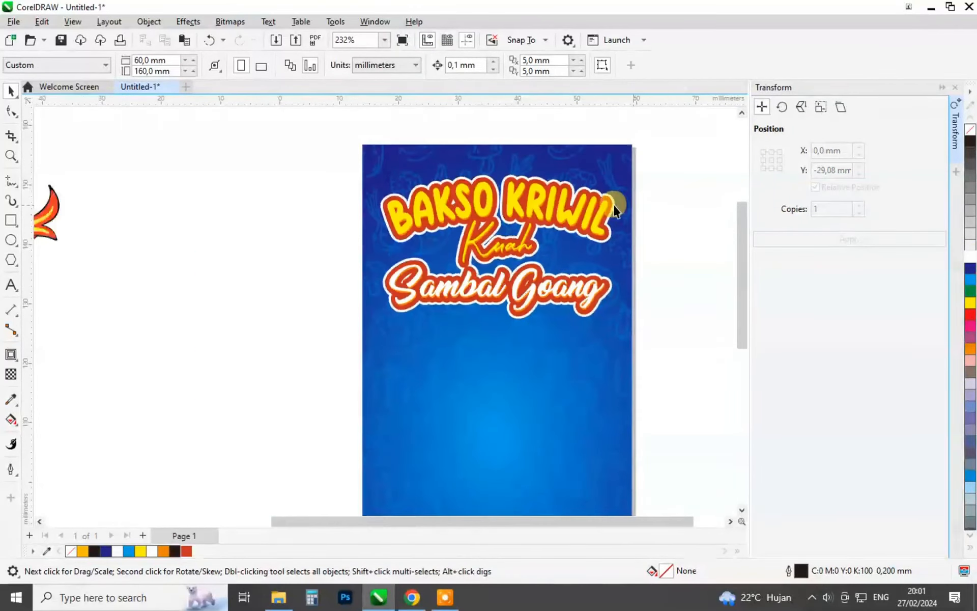
scroll(374, 227, down, 5)
click(228, 197)
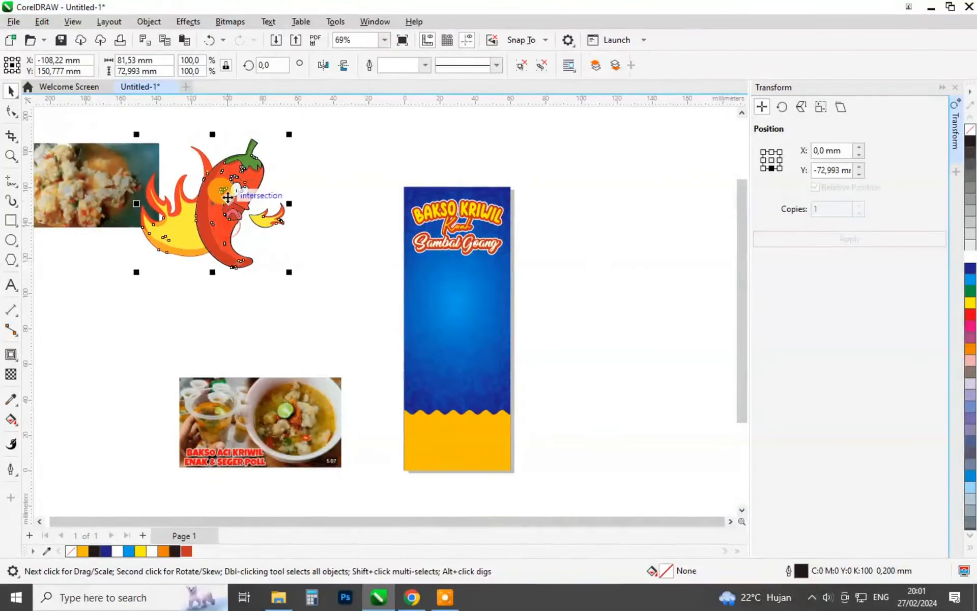
drag(105, 197, 448, 325)
scroll(458, 322, up, 2)
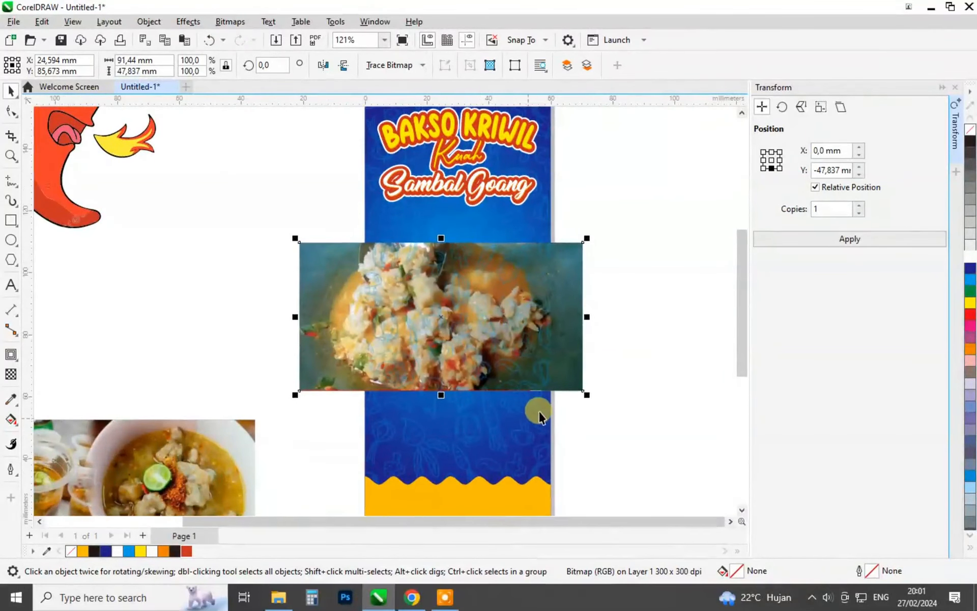
shift+click(539, 408)
key(c)
Scale the bakso photo to the banner's 60 mm width and align it with the background's upper edge.
click(595, 282)
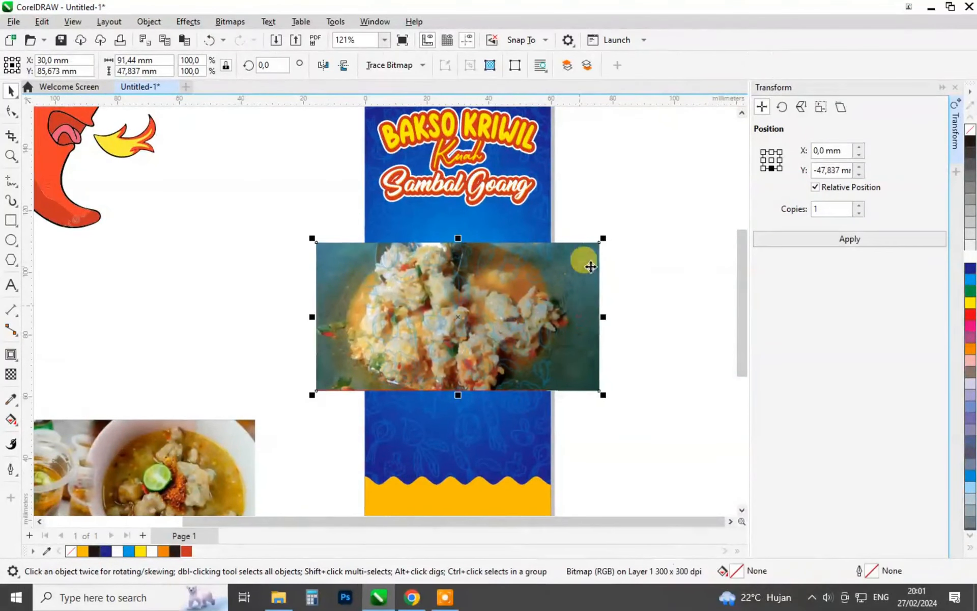
drag(603, 238, 558, 223)
scroll(552, 272, up, 2)
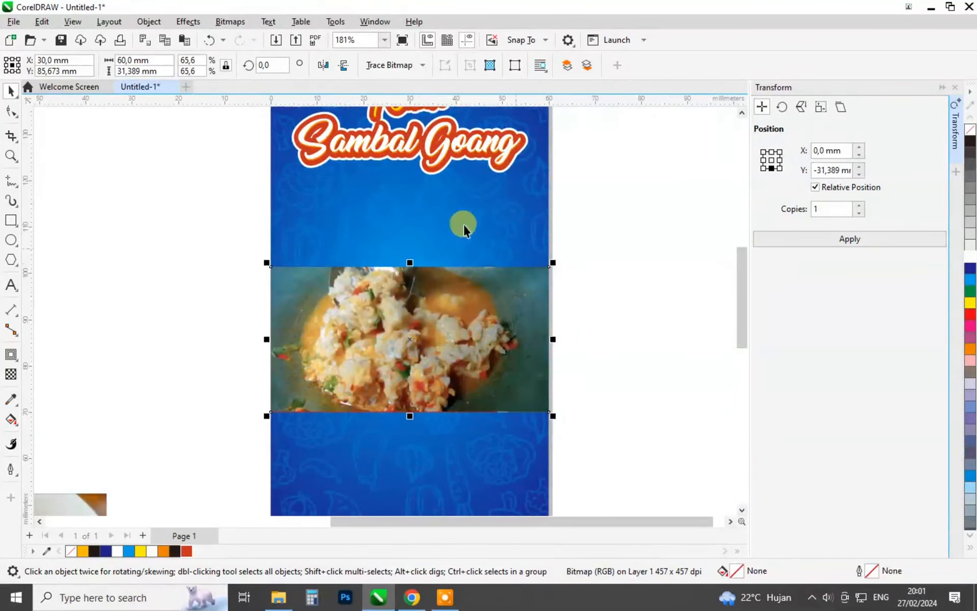
shift+click(441, 226)
scroll(445, 234, down, 2)
key(t)
click(597, 258)
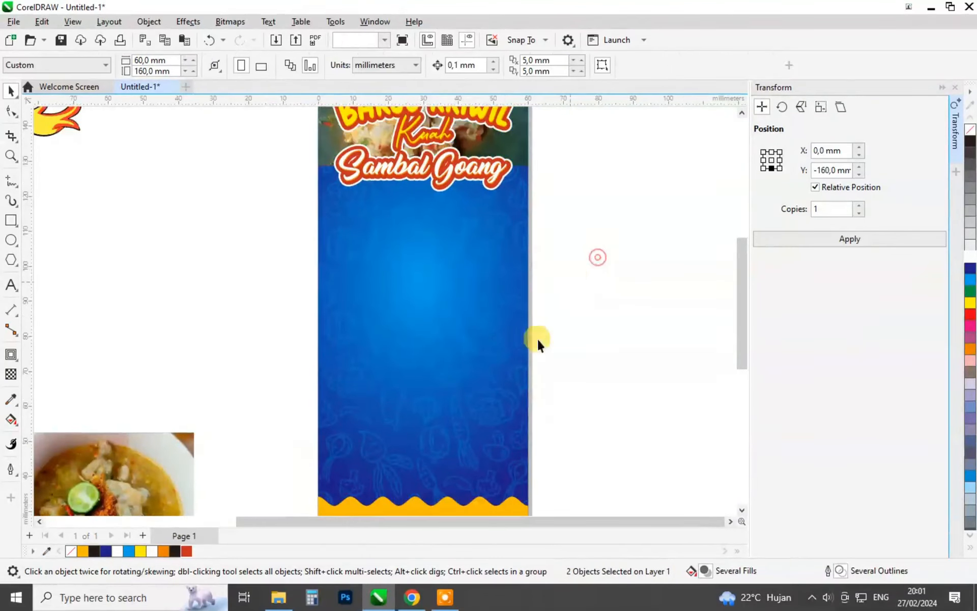
Apply a vertical fountain transparency to the bakso photo so its lower part fades into the blue background.
scroll(538, 338, down, 2)
scroll(514, 126, up, 1)
scroll(511, 123, up, 2)
click(516, 158)
click(11, 374)
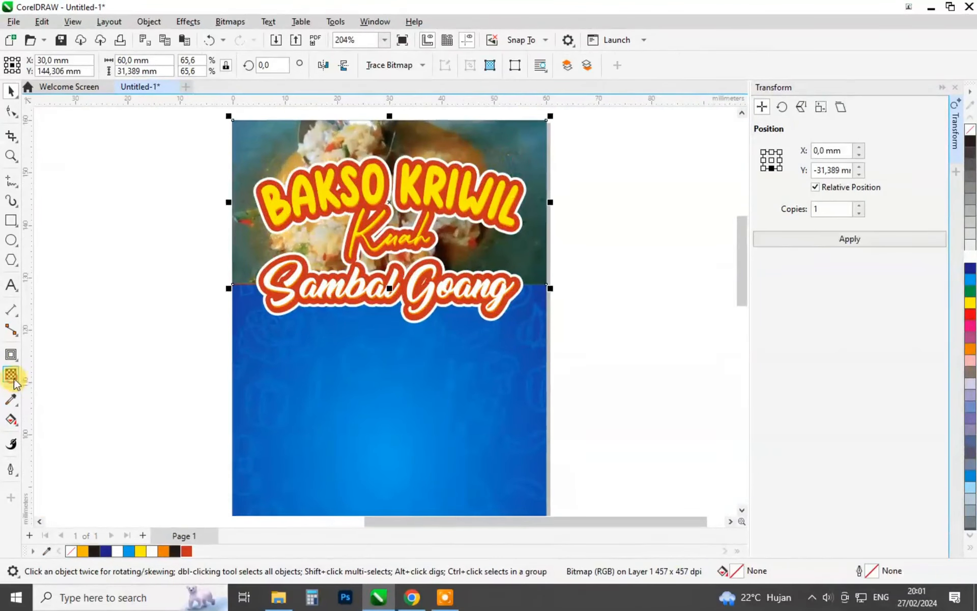
drag(505, 233, 505, 279)
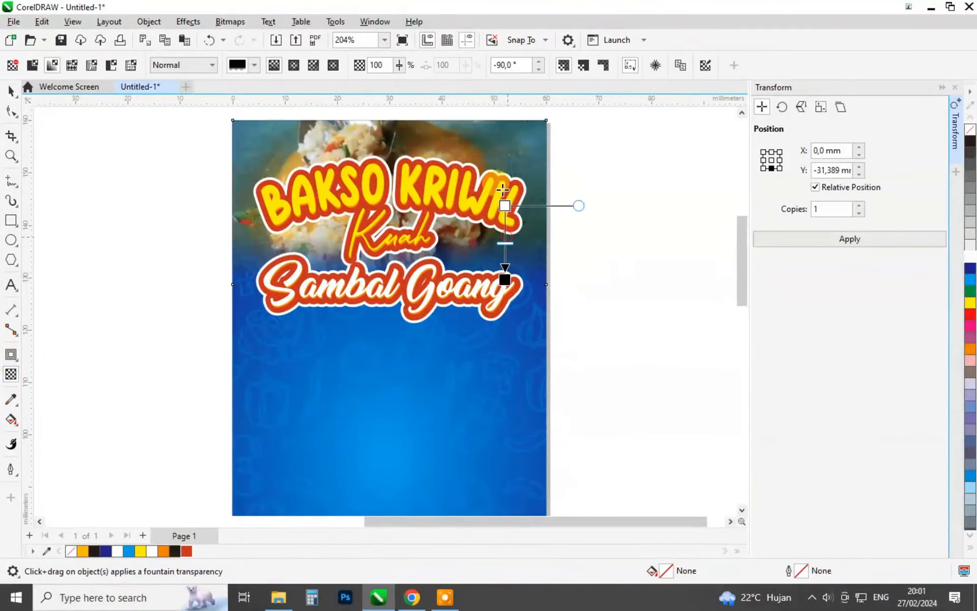
drag(505, 235, 503, 143)
key(space)
click(499, 133)
click(511, 185)
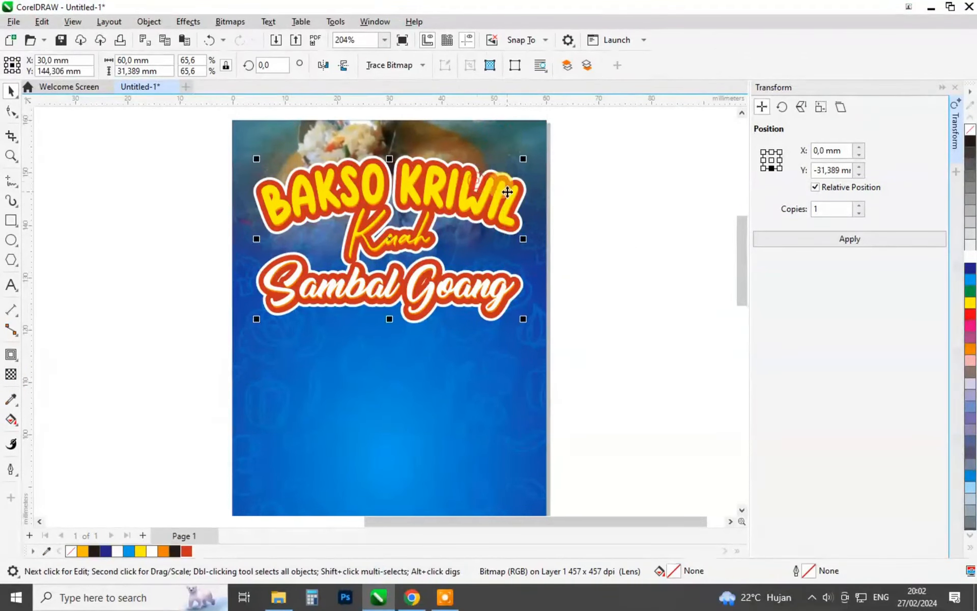
drag(506, 240, 505, 246)
click(486, 169)
key(ctrl+z)
Group all the title text layers and move the group down to uncover the bakso photo.
drag(594, 141, 197, 345)
key(ctrl+g)
drag(462, 192, 463, 237)
Shift the bakso photo slightly down from the banner's upper edge.
scroll(458, 224, down, 2)
scroll(447, 177, up, 2)
click(448, 179)
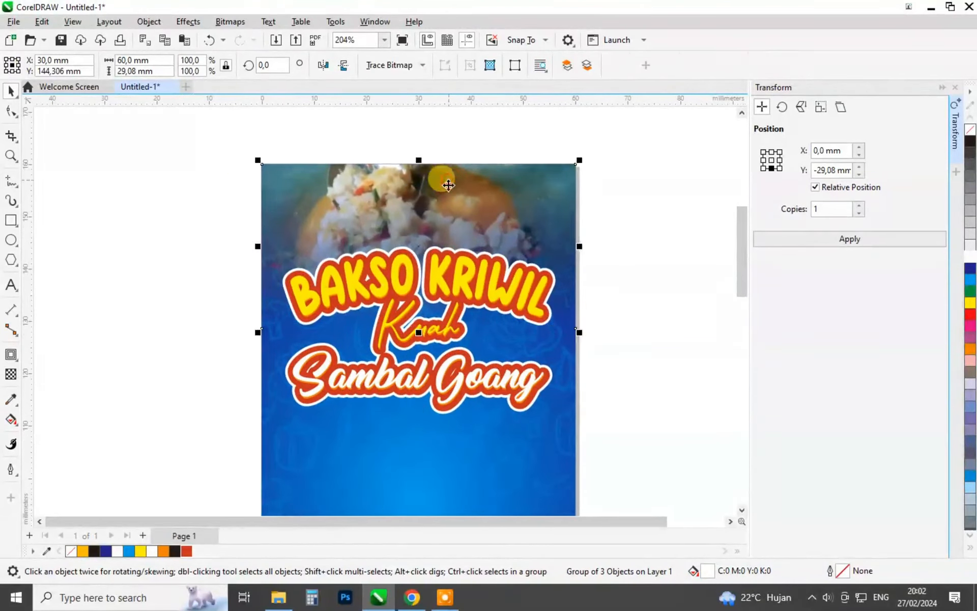
drag(429, 200, 429, 207)
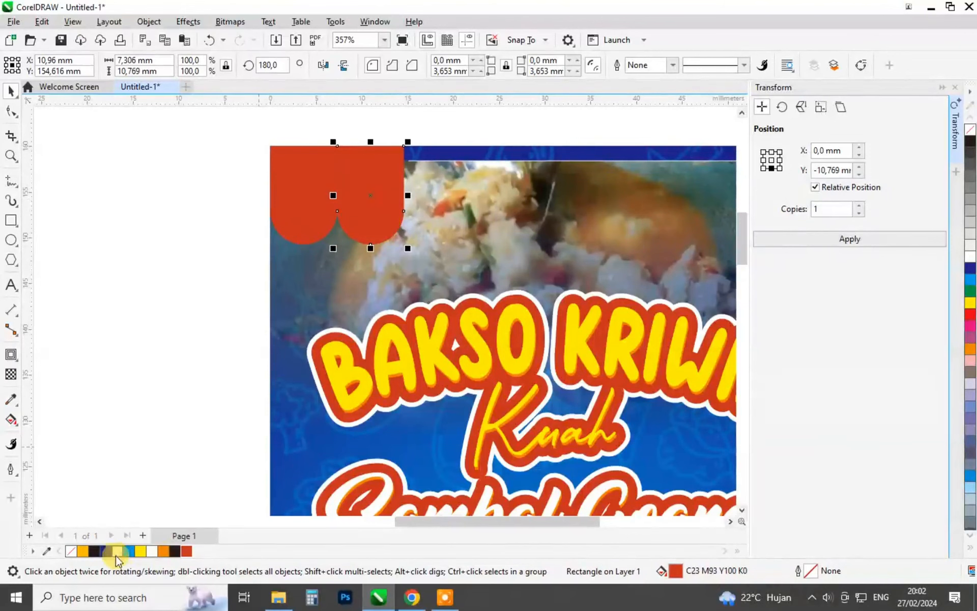
Fill the second rounded awning strip yellow and duplicate the red and yellow pair directly beside the first.
click(140, 551)
shift+click(296, 186)
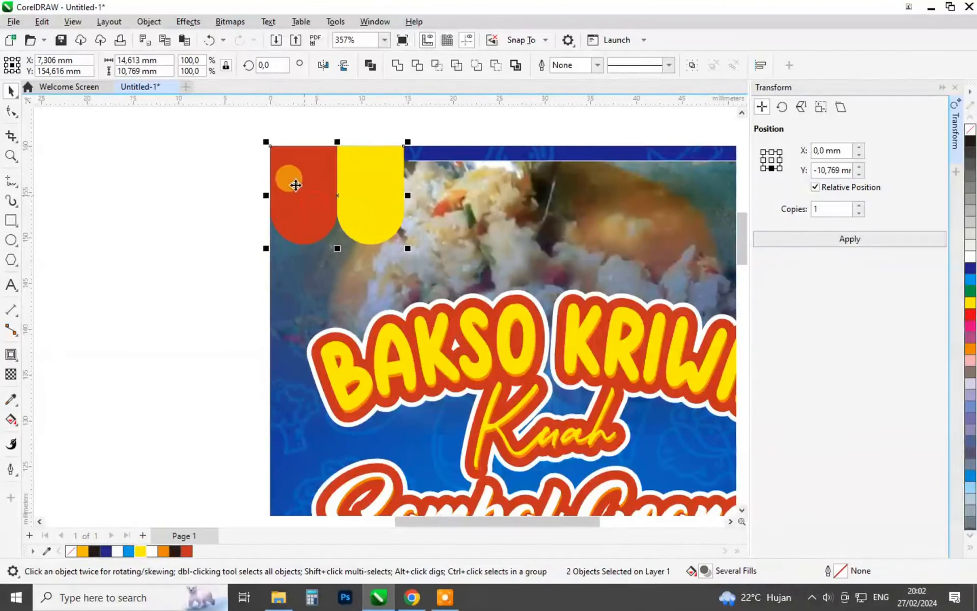
drag(281, 170, 404, 166)
scroll(280, 252, down, 1)
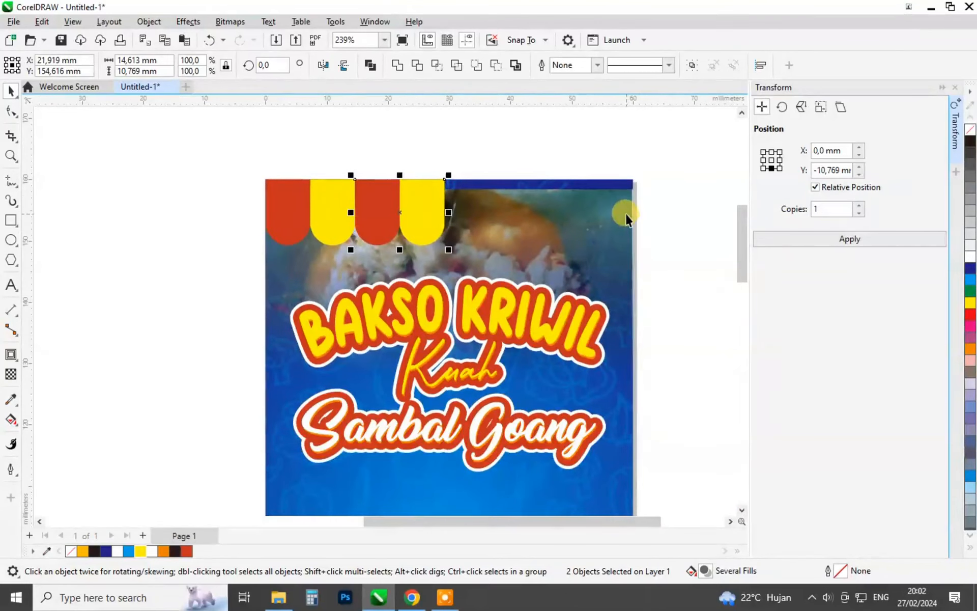
Repeat the red and yellow strip pair duplication three more times across the banner's upper edge and group all the awning strips.
key(ctrl+r)
key(ctrl+r)
key(ctrl+r)
drag(170, 160, 633, 269)
key(ctrl+g)
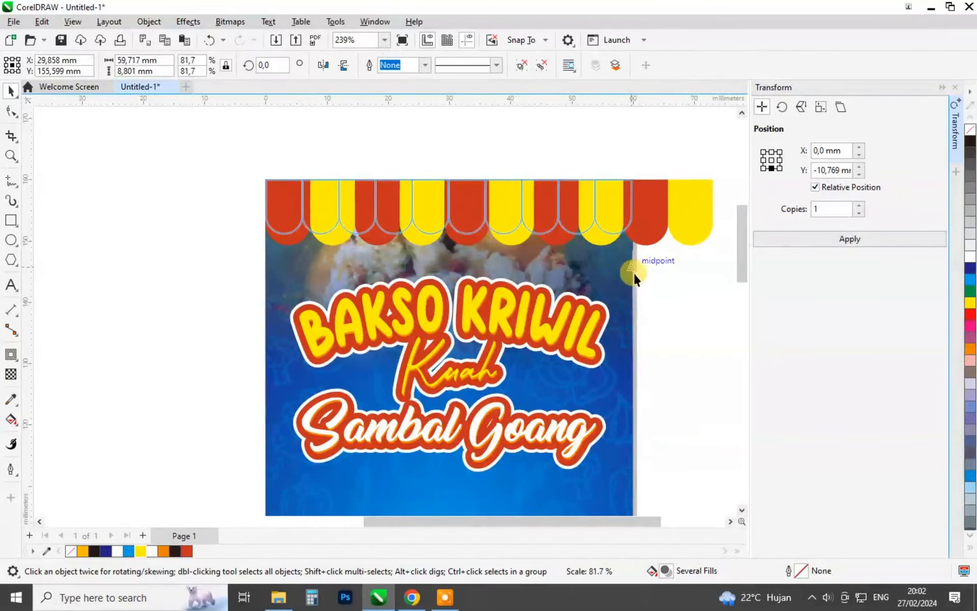
Scale the grouped awning down to match the banner's 60 mm width.
click(651, 273)
scroll(625, 194, up, 2)
click(628, 180)
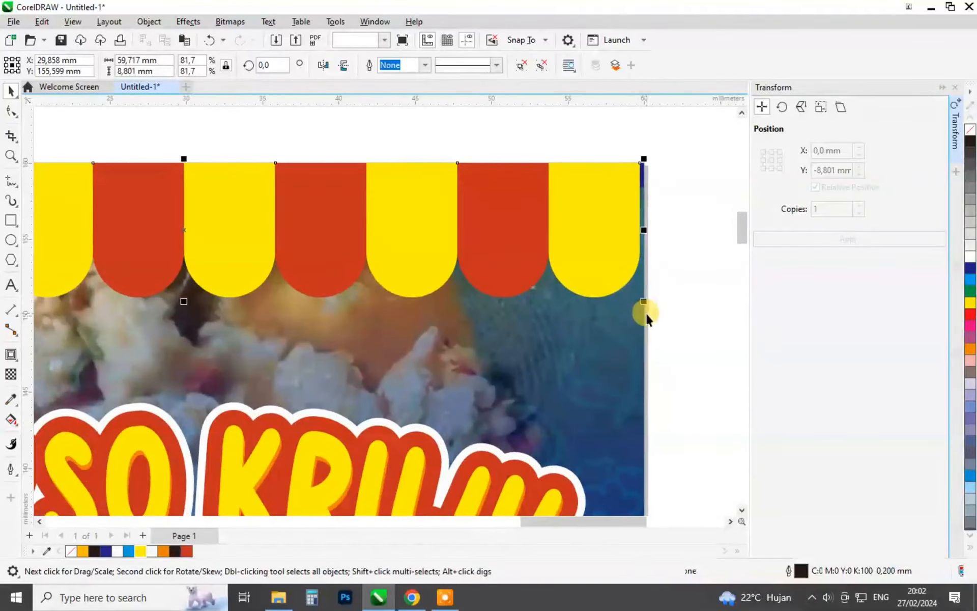
drag(644, 301, 648, 302)
scroll(628, 240, down, 4)
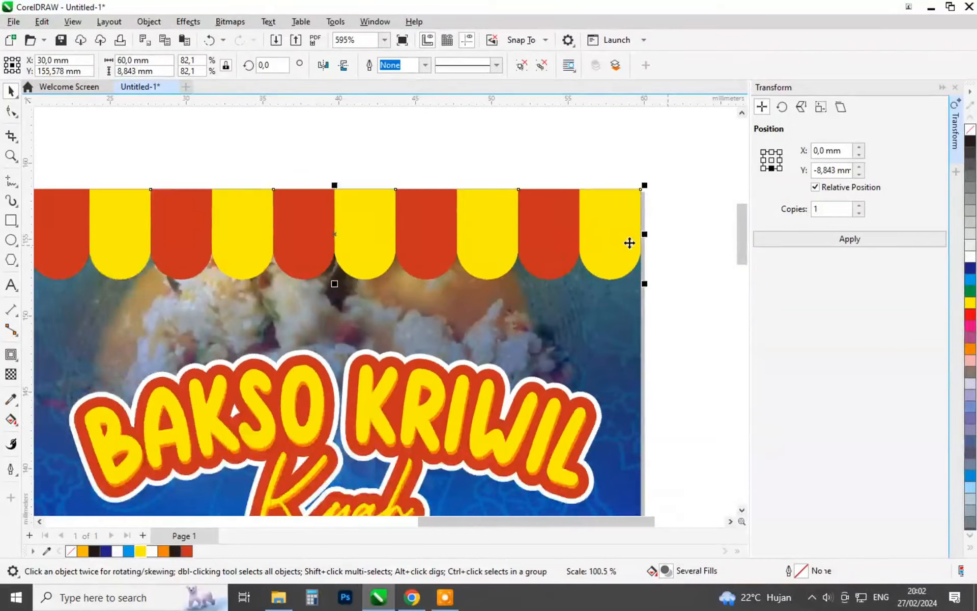
scroll(472, 224, up, 2)
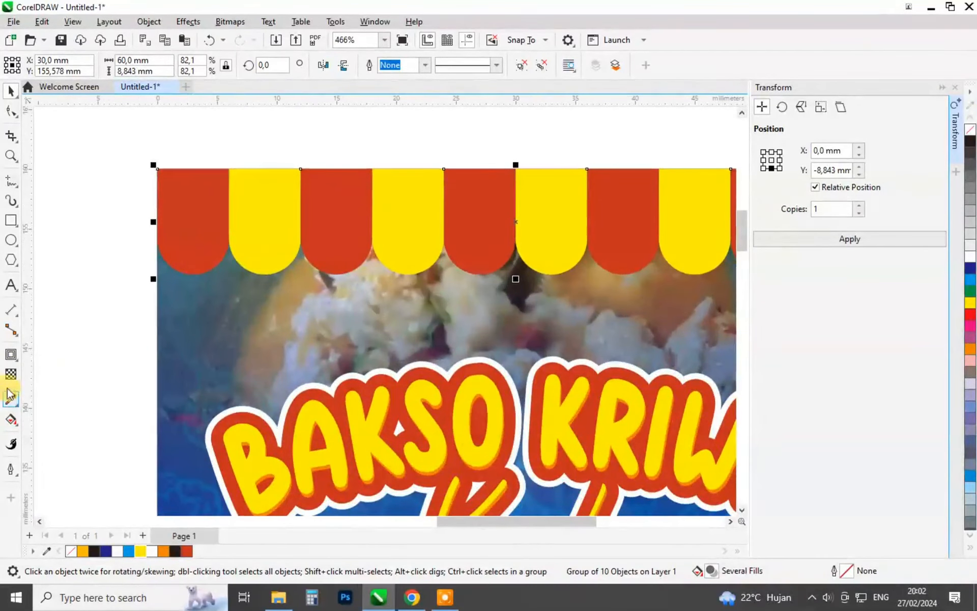
Apply an inward contour to the awning strips and break the contour apart from the original shapes.
click(11, 354)
scroll(347, 252, up, 1)
drag(367, 256, 368, 280)
key(ctrl+k)
scroll(371, 283, down, 2)
Fill the inner contour shapes of the awning with white.
click(11, 91)
click(403, 249)
click(971, 257)
scroll(496, 260, up, 2)
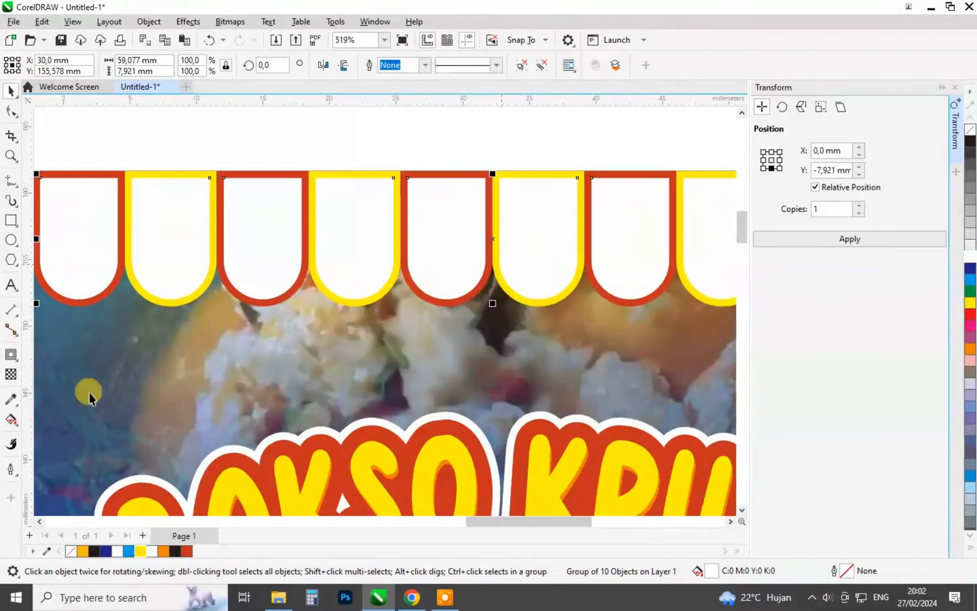
Apply a vertical fountain transparency to the white awning shapes so they fade out towards the awning's upper edge.
click(12, 375)
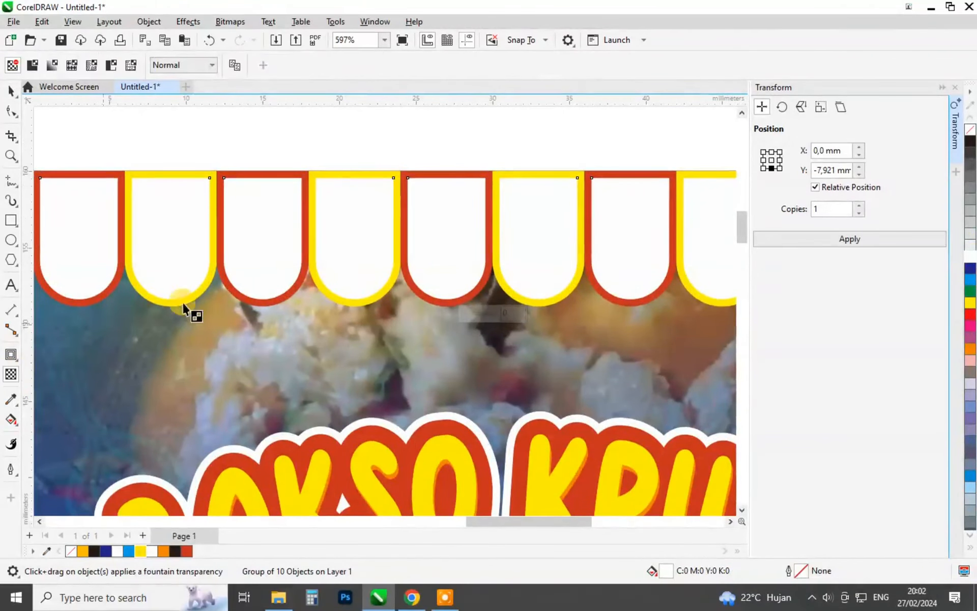
drag(469, 262, 469, 301)
key(space)
scroll(438, 249, down, 5)
click(430, 164)
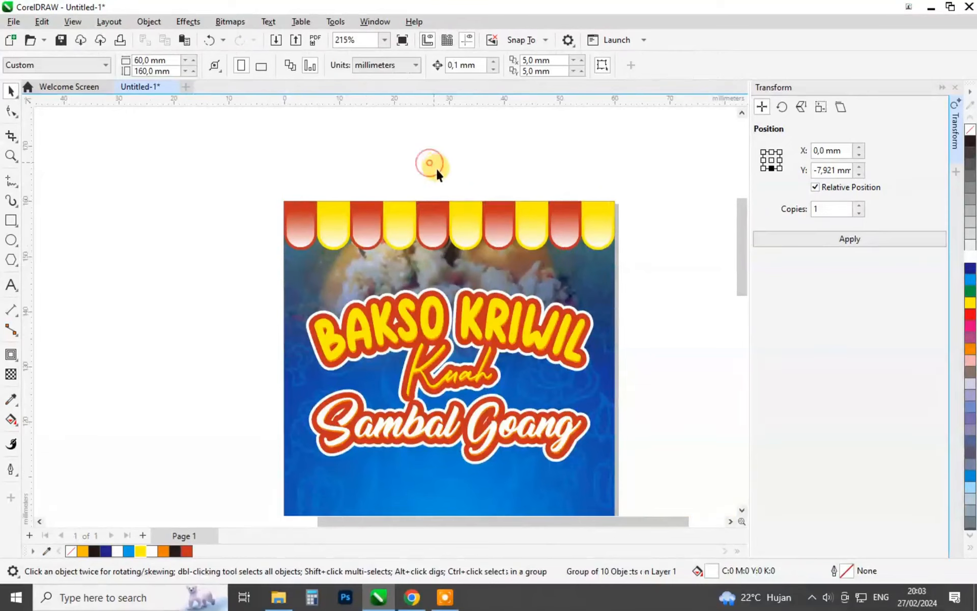
Move the bakso soup photo up to the empty area beneath the chili cartoon.
scroll(434, 188, down, 3)
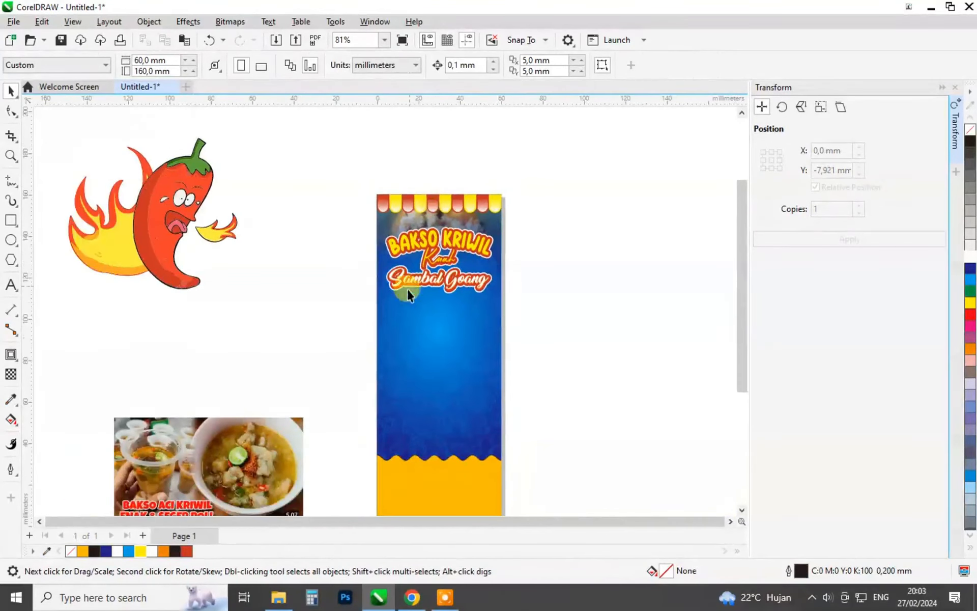
click(199, 439)
drag(198, 439, 233, 356)
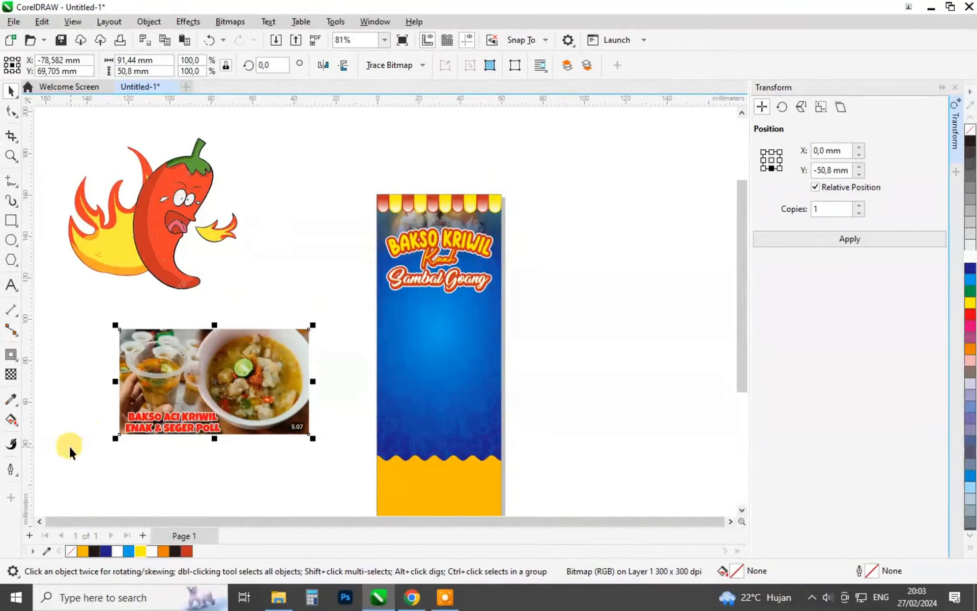
scroll(87, 433, up, 2)
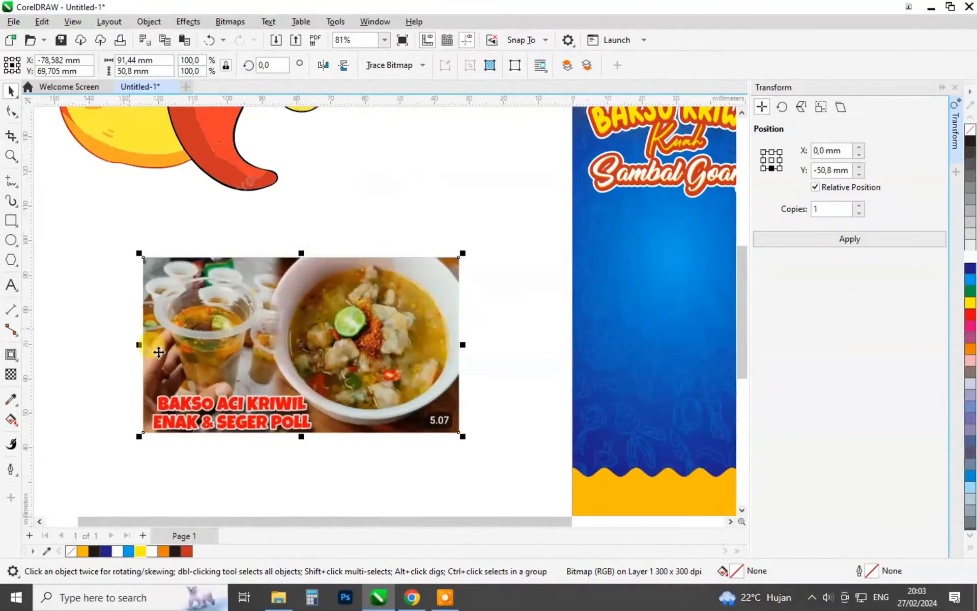
Start a Pen tool outline at the cup's rim and trace the back of the hand to the photo's left edge.
click(11, 187)
click(11, 200)
click(11, 182)
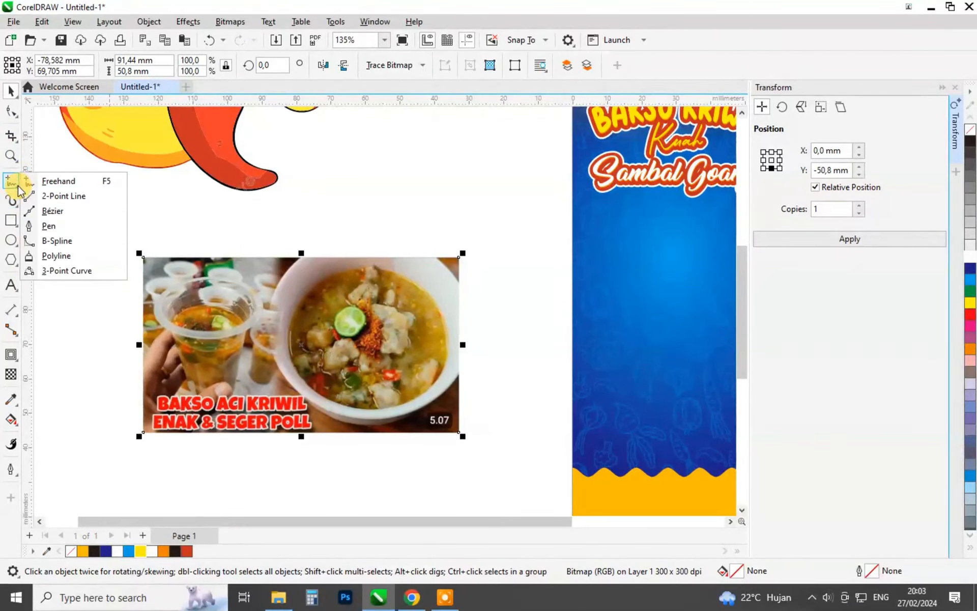
click(62, 225)
scroll(275, 306, up, 2)
scroll(301, 279, up, 2)
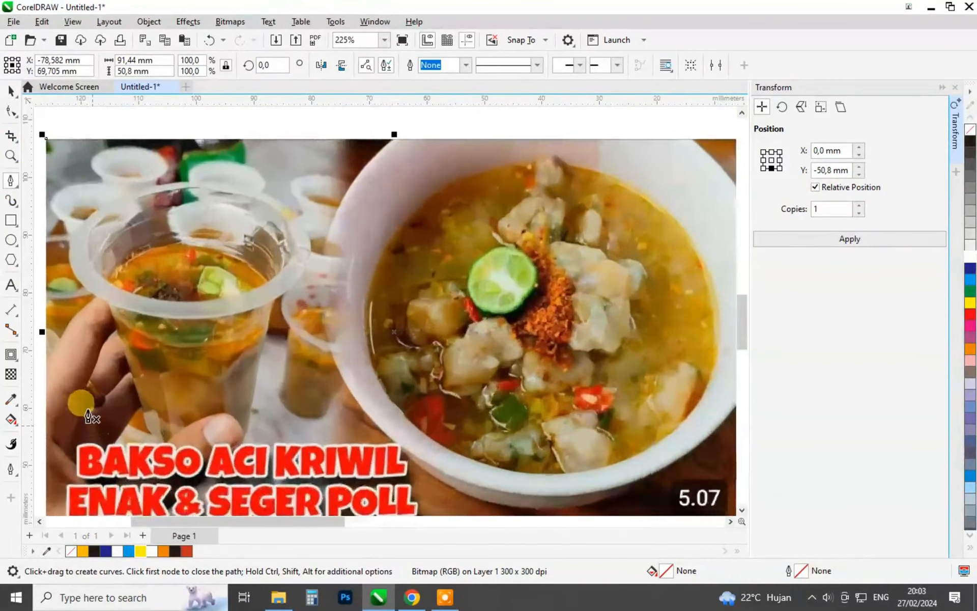
scroll(590, 366, down, 1)
scroll(263, 260, up, 3)
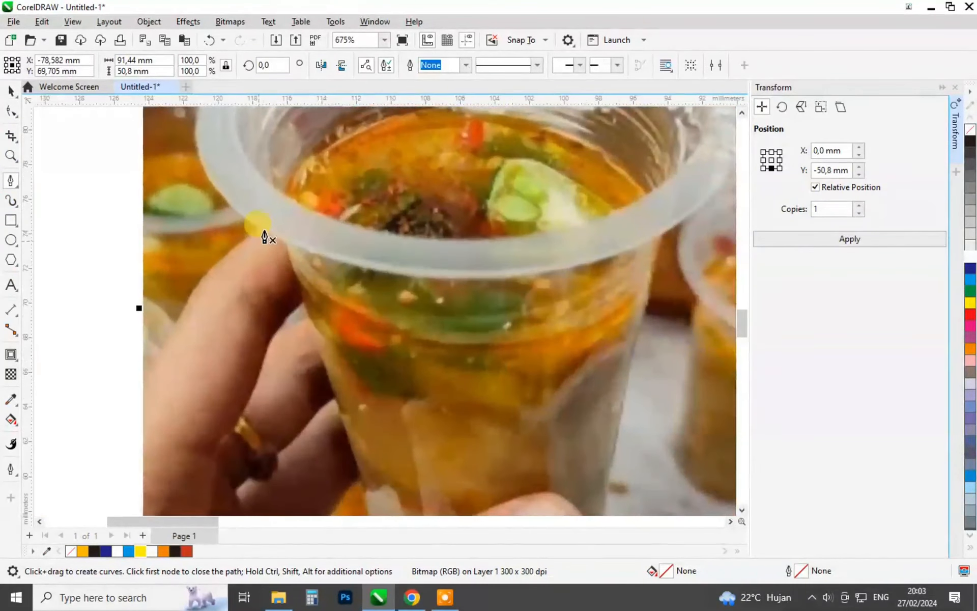
drag(195, 294, 173, 336)
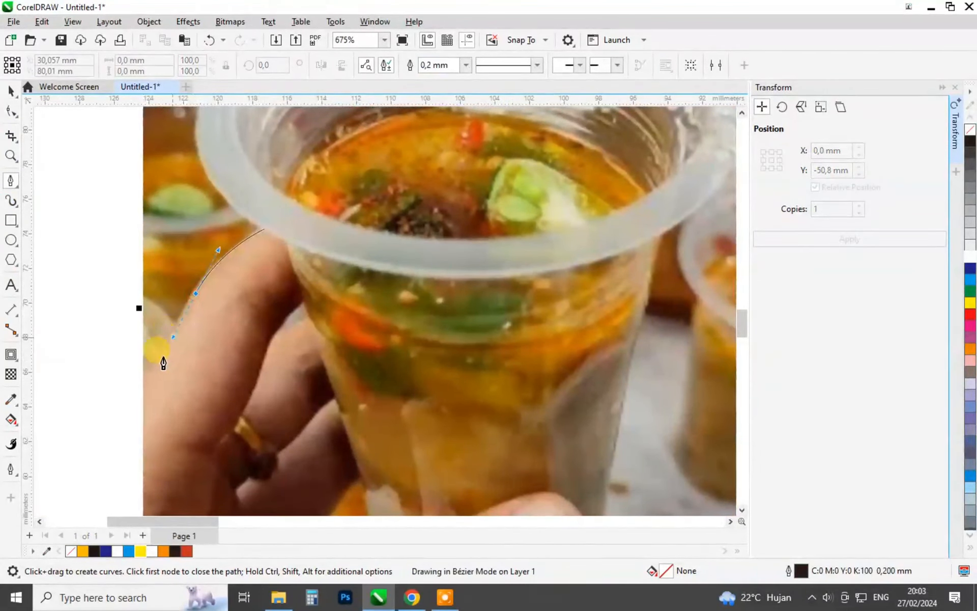
click(135, 390)
Continue the outline down the photo's left edge and along the top of the red caption, around the fingers, to the cup's base.
scroll(181, 277, down, 4)
scroll(176, 448, up, 4)
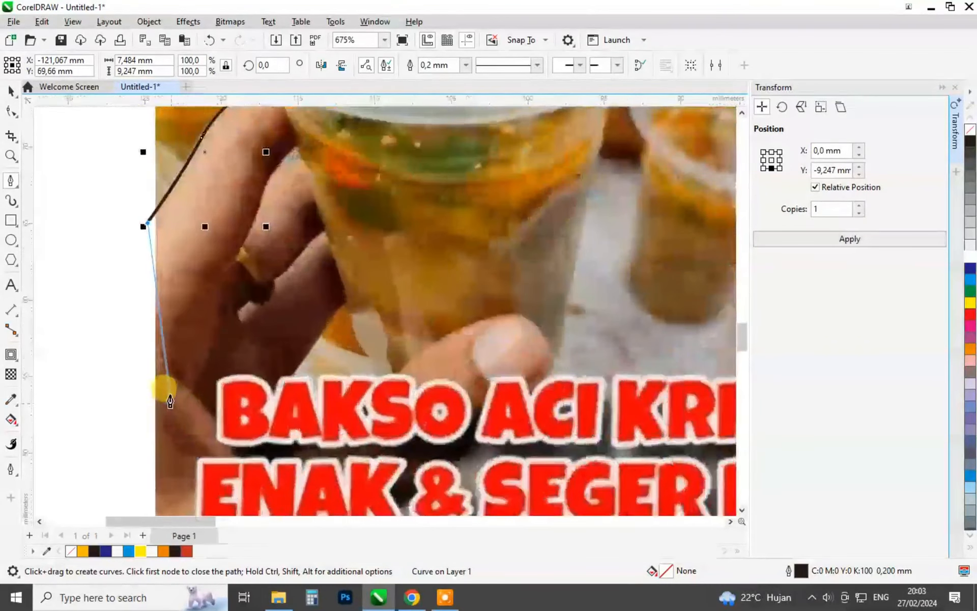
click(153, 389)
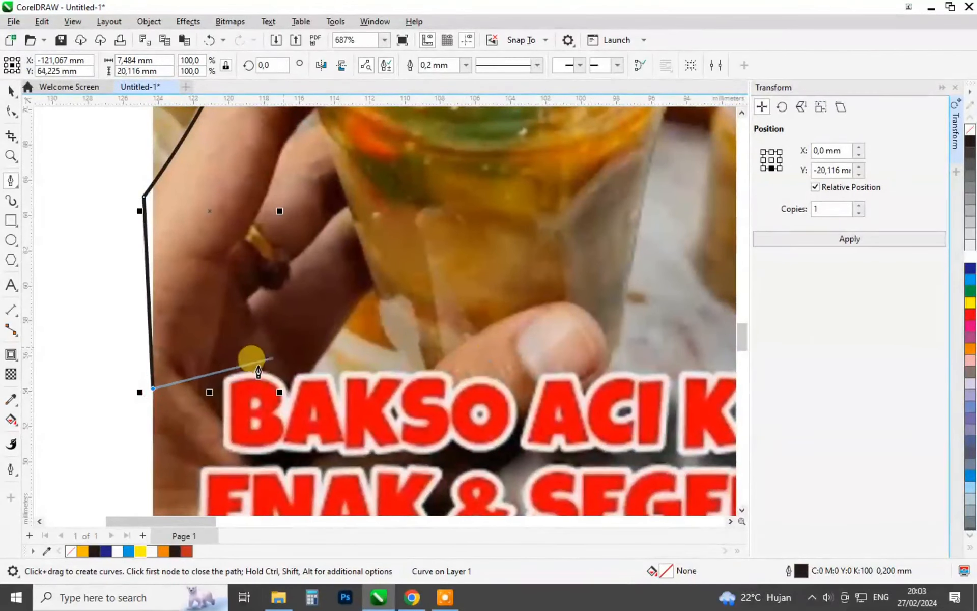
drag(232, 366, 307, 375)
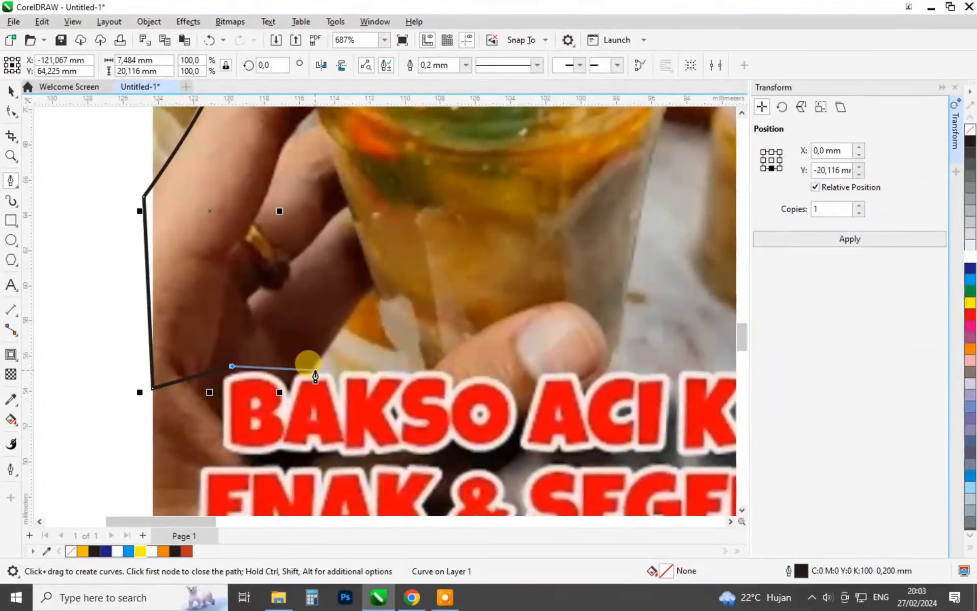
click(313, 368)
scroll(394, 305, up, 1)
click(328, 317)
click(362, 274)
scroll(354, 333, down, 1)
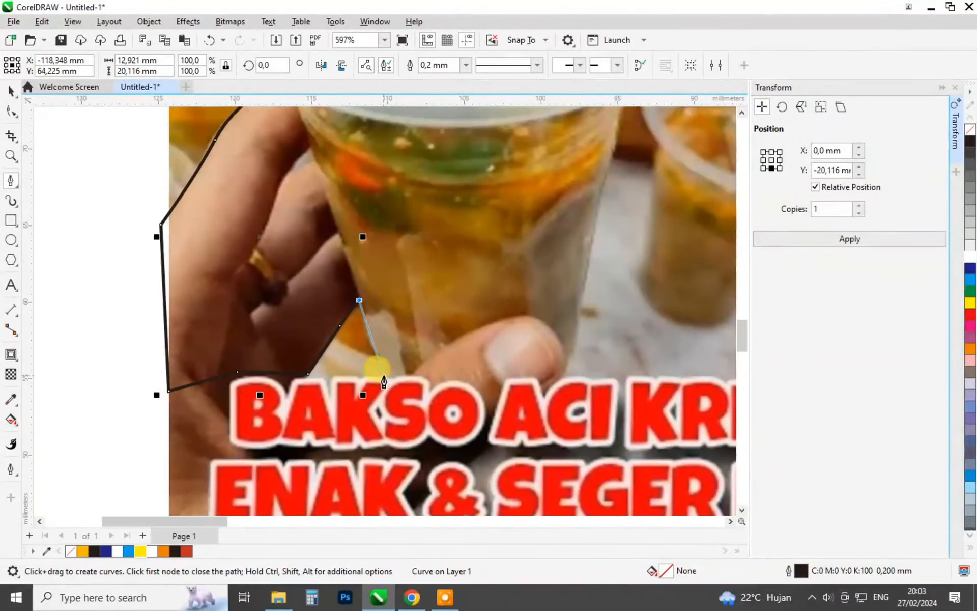
click(385, 375)
click(571, 367)
Trace the outline up the cup's right side and around its rim, and close the path at its starting node.
click(575, 334)
scroll(583, 331, down, 1)
scroll(614, 157, up, 2)
click(590, 275)
scroll(610, 343, down, 2)
scroll(658, 209, up, 1)
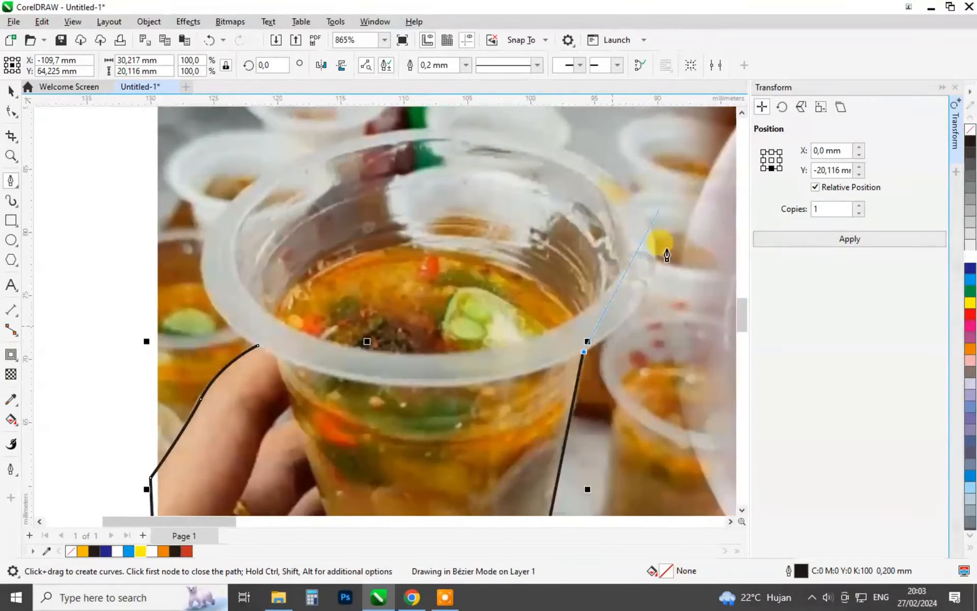
drag(654, 249, 646, 183)
drag(452, 134, 315, 135)
drag(204, 268, 206, 328)
click(258, 346)
key(space)
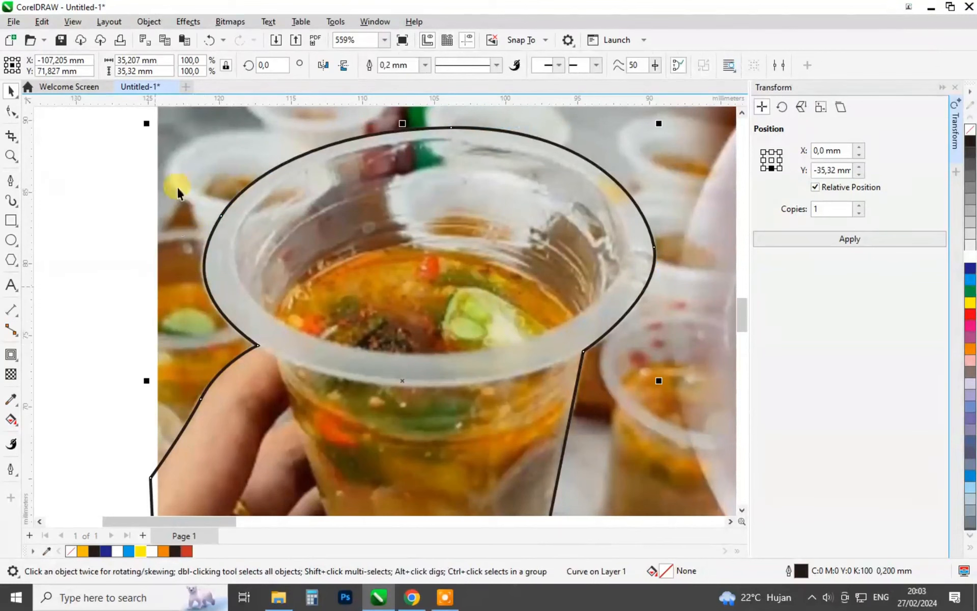
Cut the cup and hand out of the photo by intersecting it with the traced outline, and delete the leftover outline.
shift+click(185, 175)
click(465, 63)
scroll(365, 272, down, 3)
drag(365, 252, 218, 264)
key(Delete)
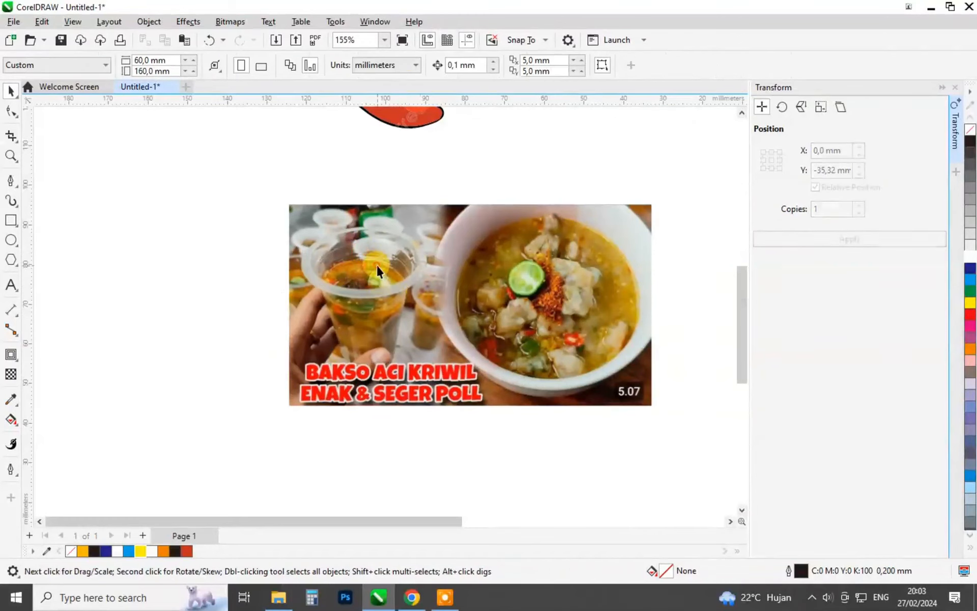
Move the cup cutout onto the banner's lower blue area, overlapping behind the yellow wavy section.
key(ctrl+z)
scroll(377, 269, down, 3)
mouse_move(349, 262)
mouse_down()
mouse_move(578, 383)
mouse_move(507, 422)
mouse_up()
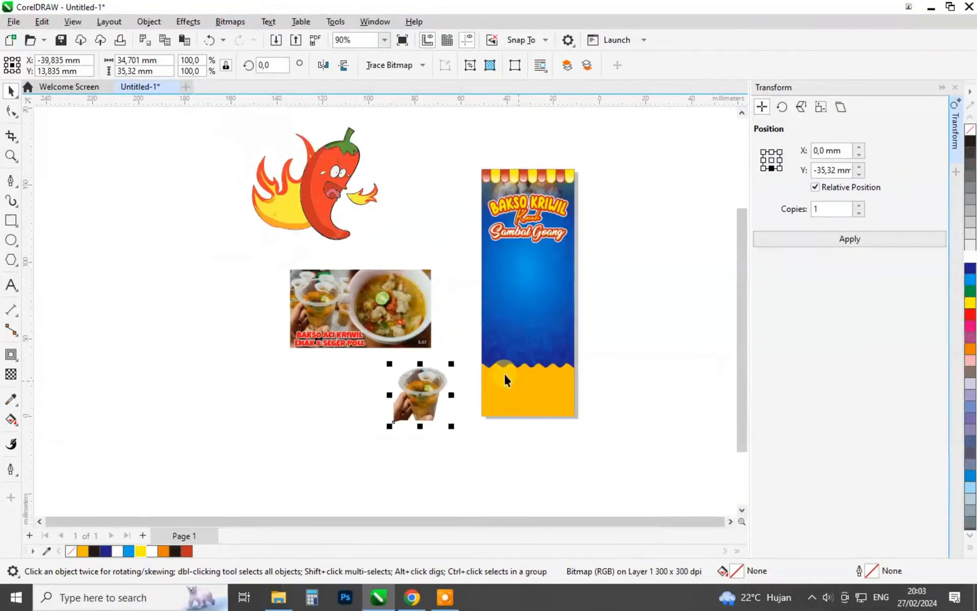
scroll(506, 379, up, 1)
drag(395, 403, 570, 341)
scroll(622, 343, up, 1)
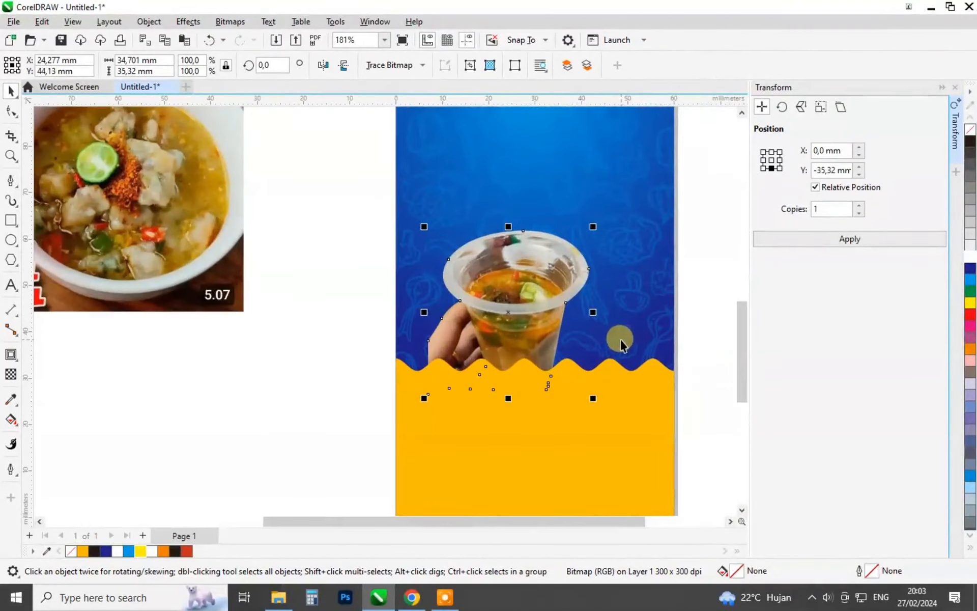
Align the cup cutout to the banner's left edge and scale it down to about 31 mm wide.
shift+click(621, 343)
key(l)
click(484, 285)
drag(561, 399, 543, 379)
Move the fiery chili cartoon onto the banner beside the cup and scale it down.
scroll(382, 445, down, 1)
drag(151, 146, 511, 352)
scroll(565, 357, up, 1)
drag(594, 429, 543, 406)
scroll(518, 361, up, 1)
Mirror the chili cartoon to face the cup and tilt it slightly, fitting it at about 35 mm wide against the banner's right edge.
click(518, 354)
drag(557, 224, 506, 376)
click(457, 323)
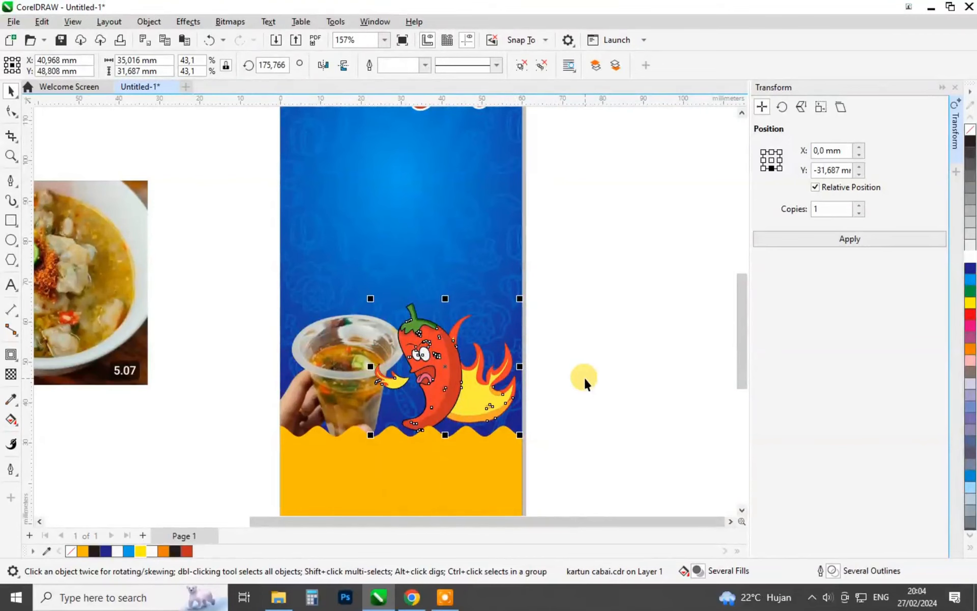
scroll(584, 378, up, 2)
click(628, 374)
scroll(485, 380, up, 2)
scroll(434, 339, down, 3)
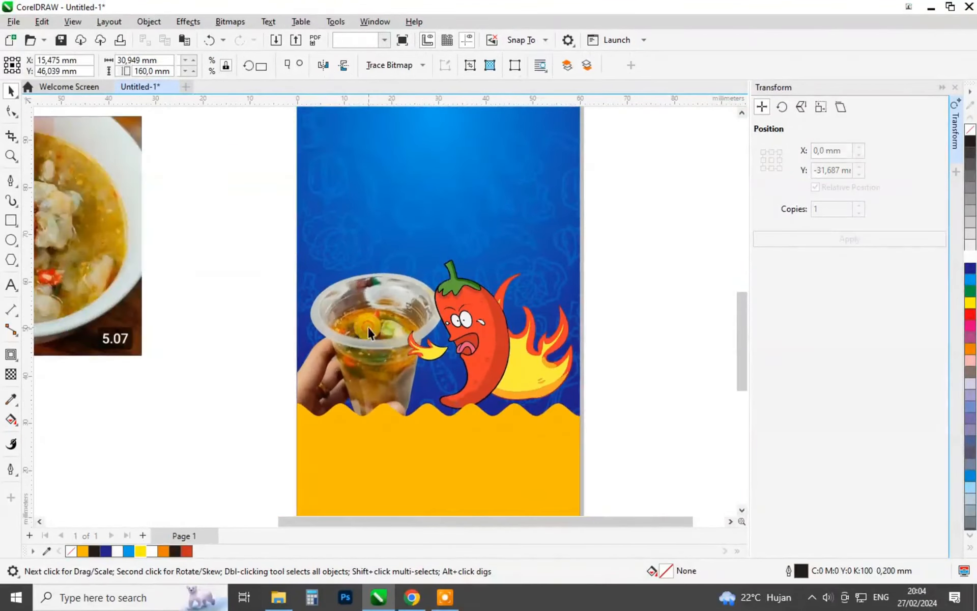
Draw a circle about 45 mm in diameter between the title and the cup, and centre it horizontally on the banner.
scroll(368, 328, down, 3)
click(194, 326)
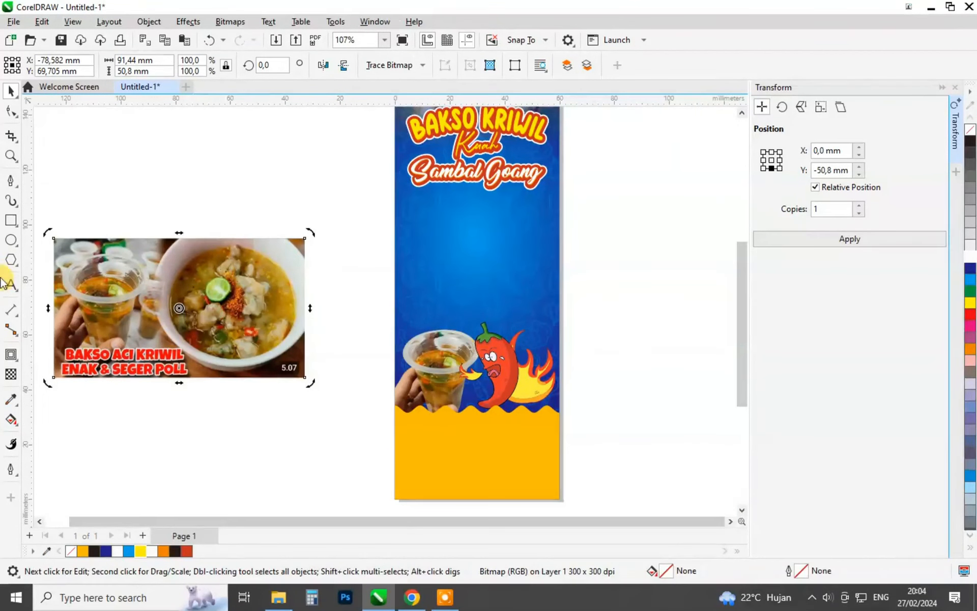
click(10, 220)
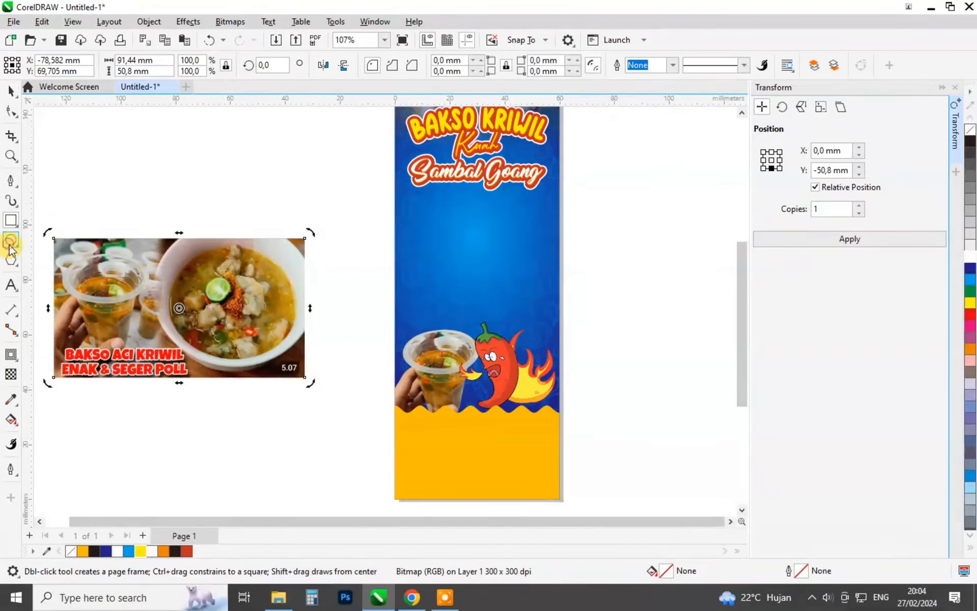
click(10, 243)
drag(421, 198, 519, 321)
key(space)
shift+click(542, 299)
key(c)
click(578, 294)
Give the circle a 2.0 mm white outline.
click(508, 266)
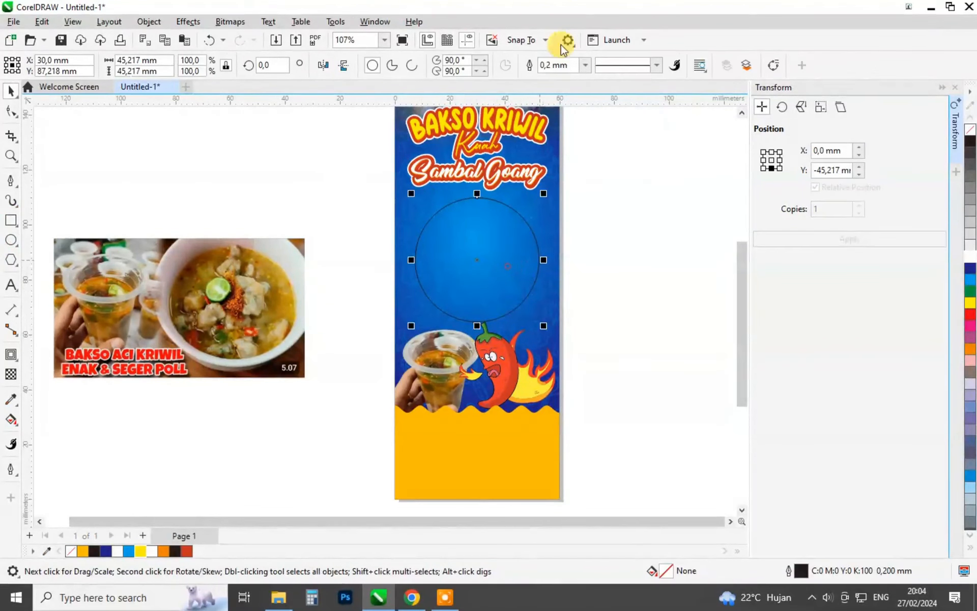
click(586, 65)
click(565, 167)
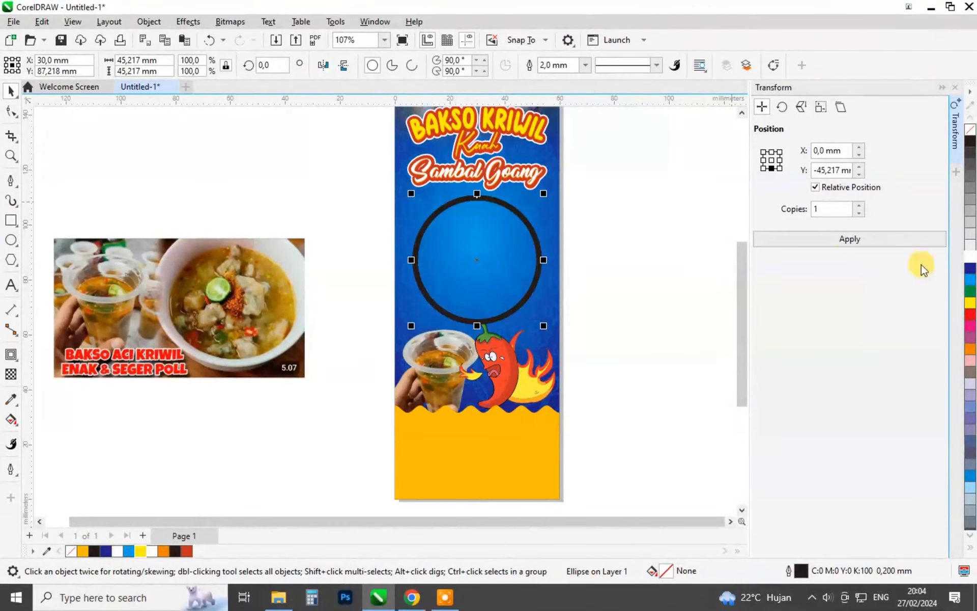
right_click(970, 263)
Undo the accidental bitmap trace and PowerClip the soup photo inside the white-outlined circle.
click(302, 274)
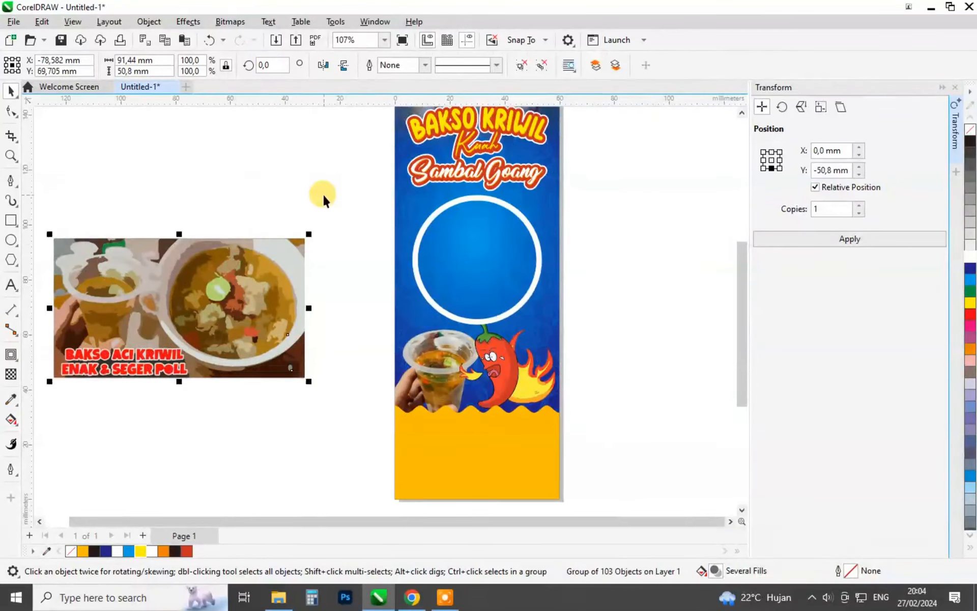
key(ctrl+z)
right_click(254, 306)
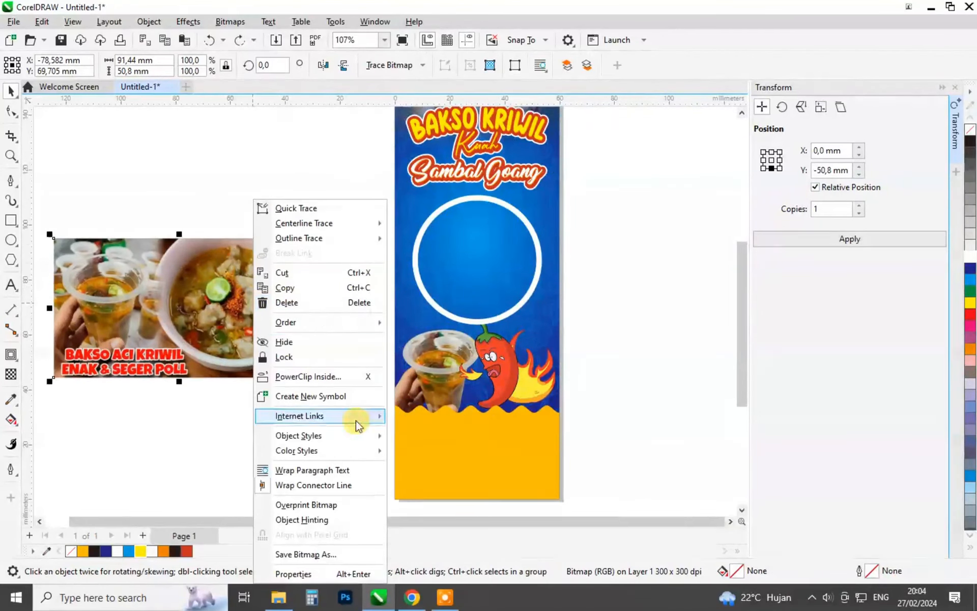
click(338, 382)
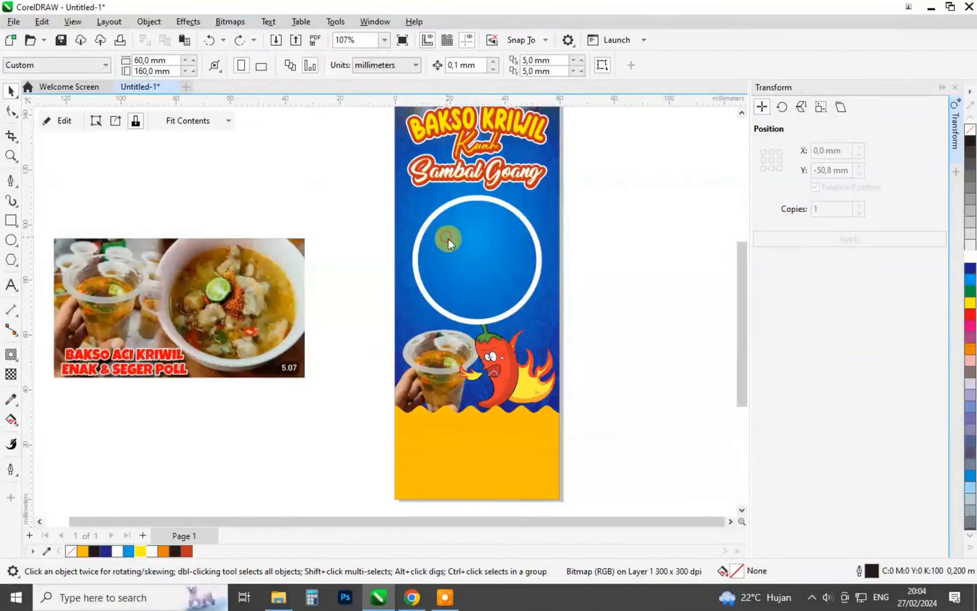
click(448, 236)
Edit the PowerClip contents, shifting and scaling down the photo so the soup bowl fills the circle, and finish editing.
click(63, 121)
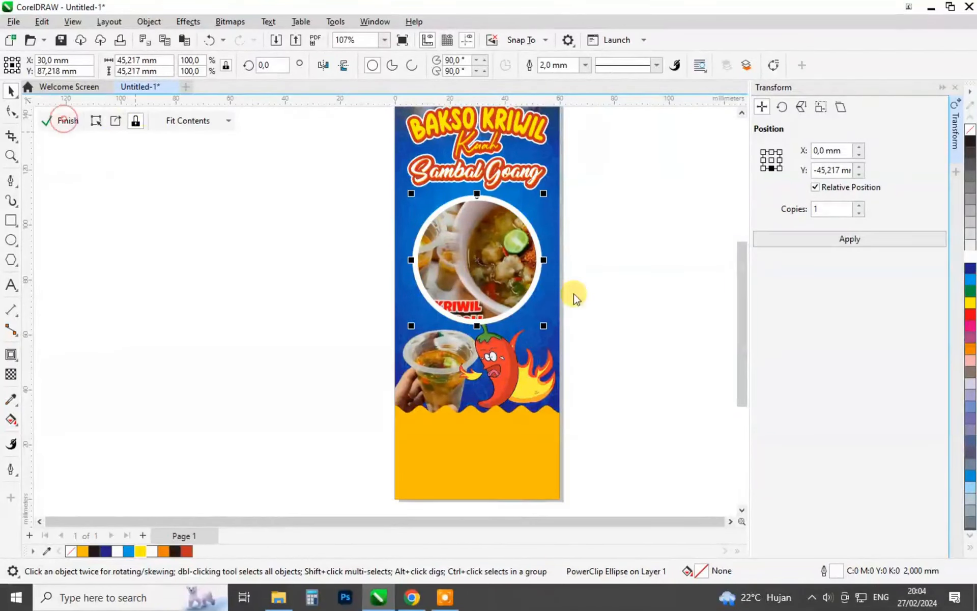
drag(575, 297, 509, 288)
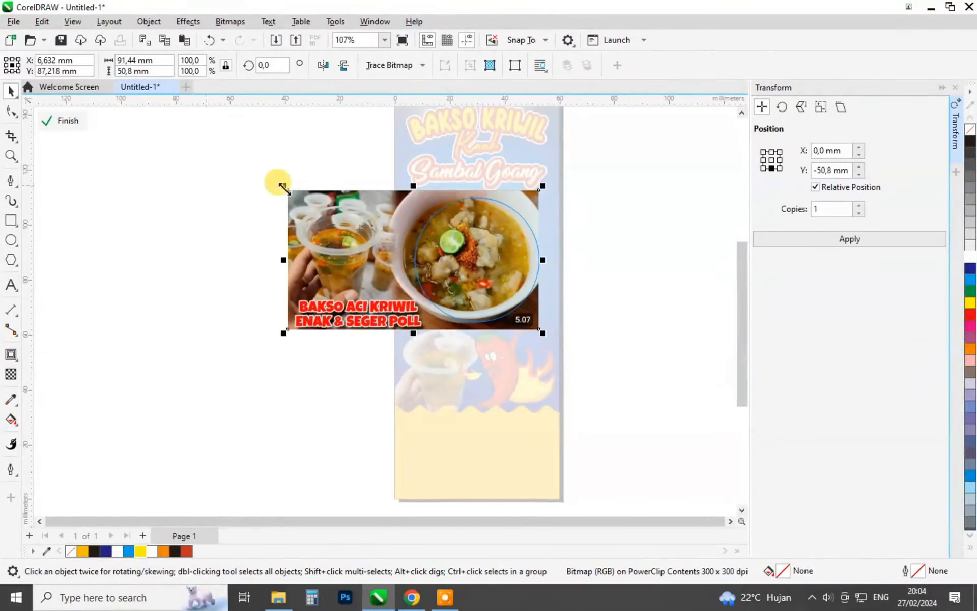
drag(281, 184, 299, 196)
drag(420, 281, 415, 261)
scroll(414, 262, up, 1)
drag(505, 269, 506, 266)
scroll(507, 266, up, 2)
ctrl+click(688, 304)
click(517, 272)
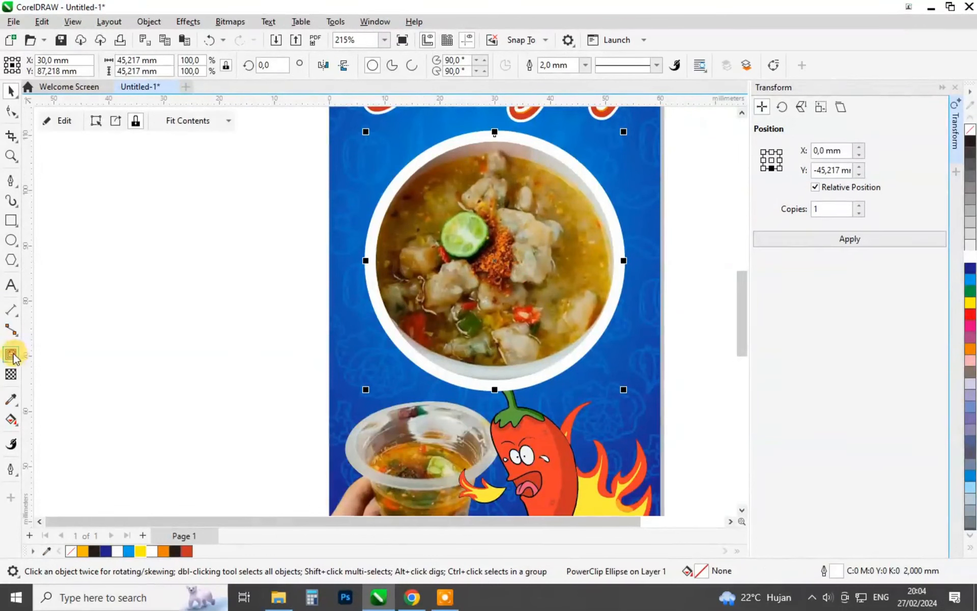
Add a black drop shadow below the white-outlined soup photo circle, with opacity 75 and feathering 10.
click(11, 355)
click(47, 354)
drag(495, 261, 484, 407)
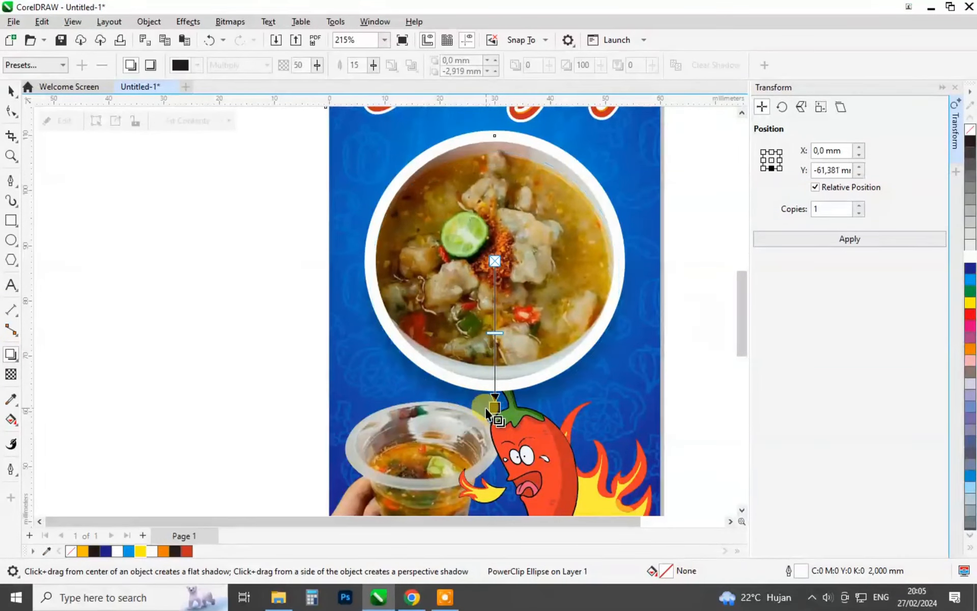
drag(306, 65, 260, 57)
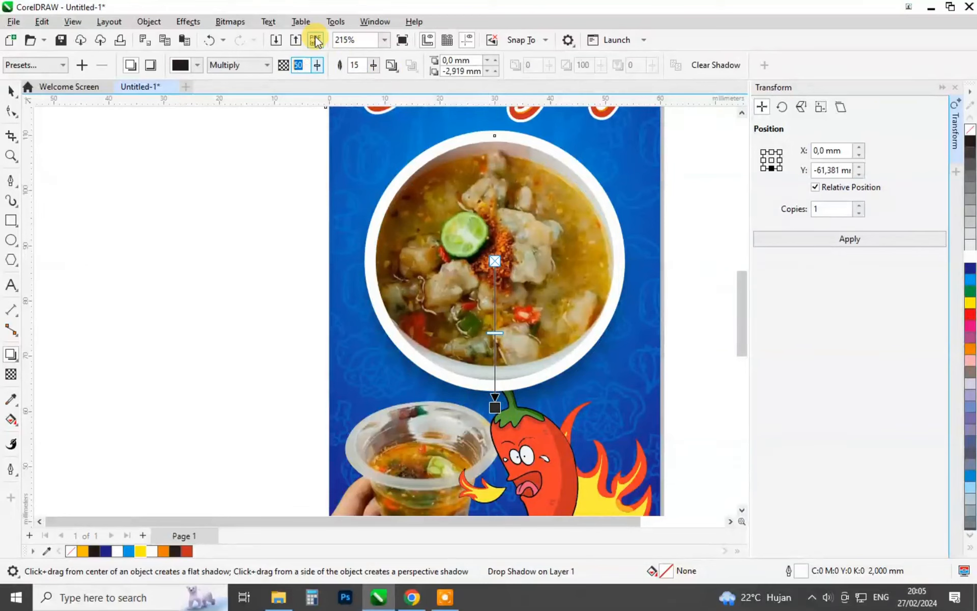
text(75)
key(Return)
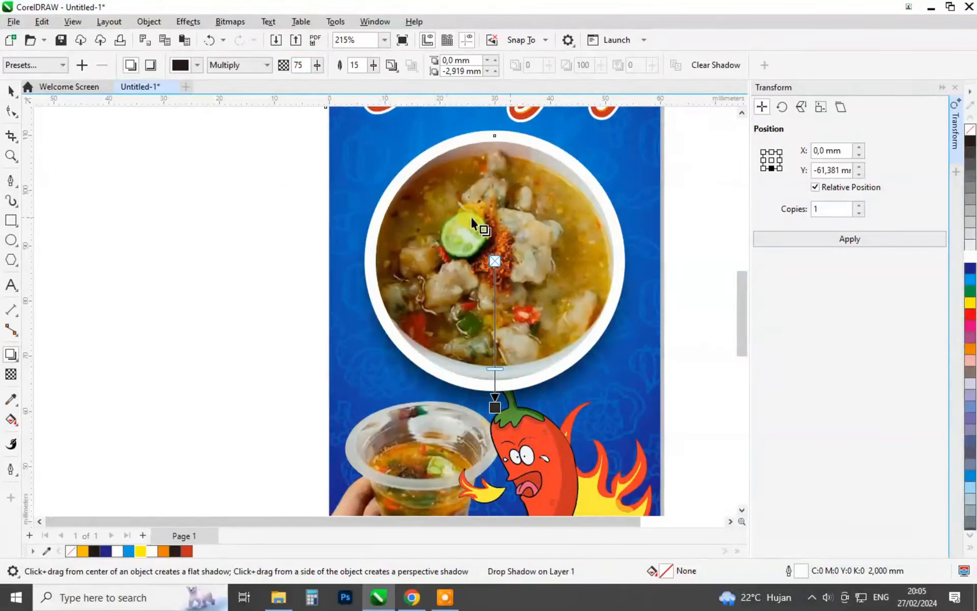
drag(360, 64, 318, 63)
text(10)
click(9, 90)
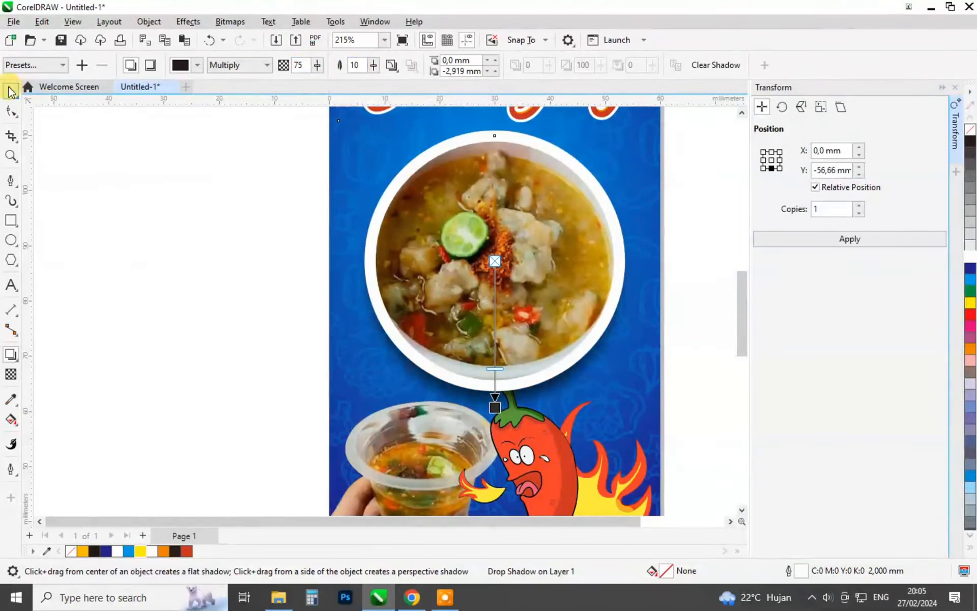
Bring the chili cartoon, cup photo and yellow wavy shape in front of the circular soup photo.
click(328, 310)
scroll(475, 280, down, 3)
click(514, 396)
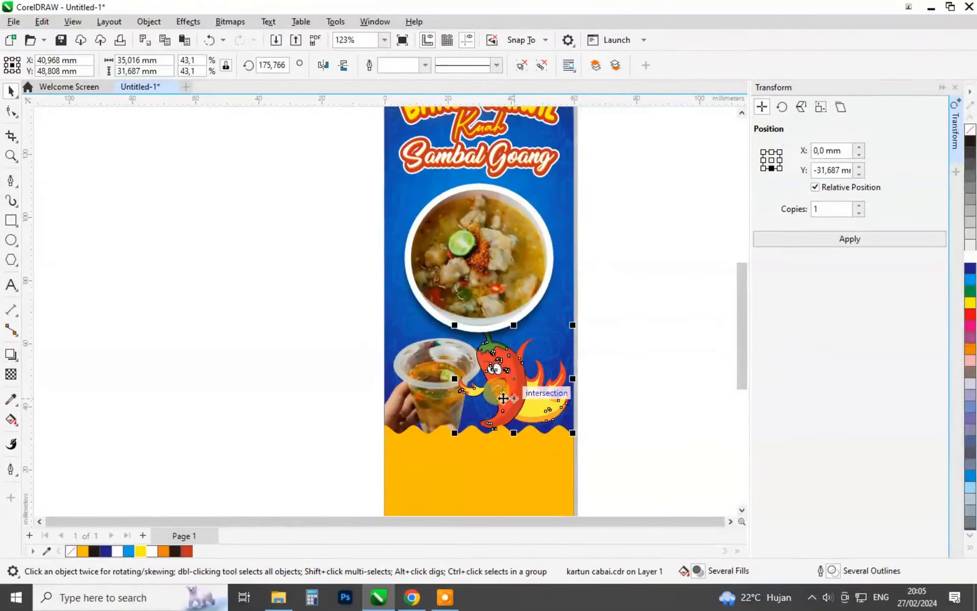
scroll(417, 390, up, 1)
shift+click(417, 390)
scroll(527, 275, down, 1)
shift+click(533, 446)
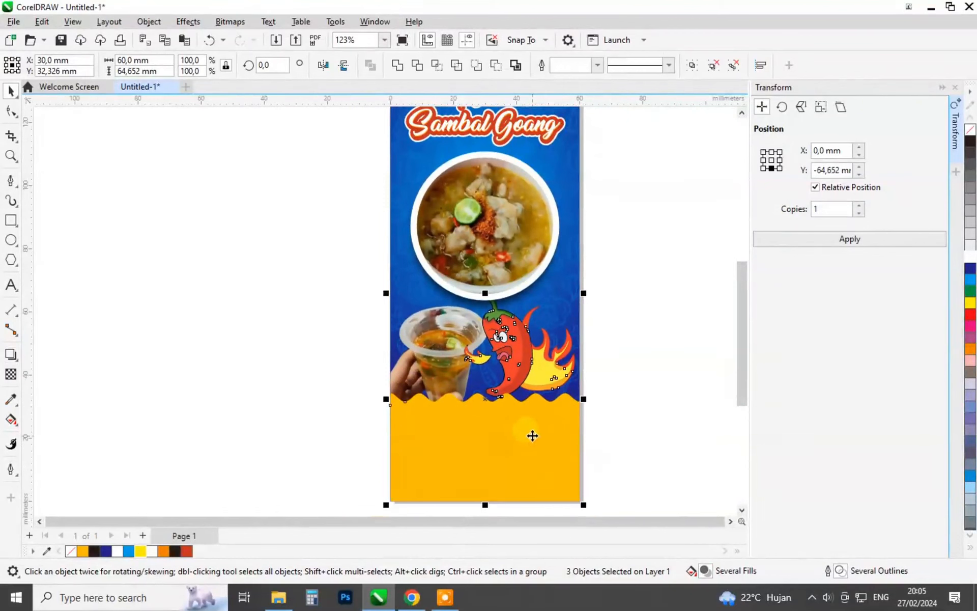
click(637, 323)
scroll(527, 375, up, 1)
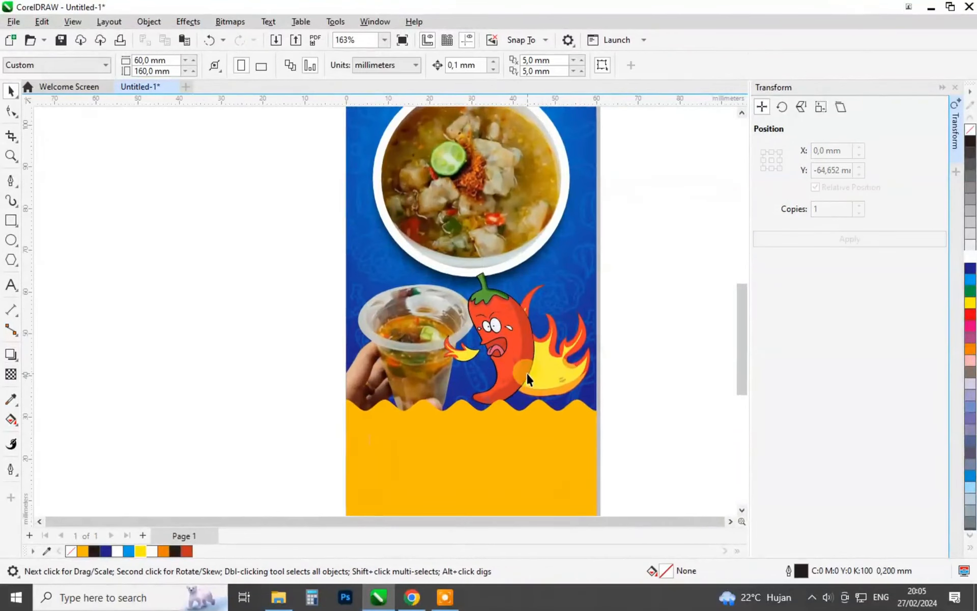
Move the chili cartoon down over the wavy edge, in front of the yellow shape, and enlarge it to about 36 mm wide.
click(517, 342)
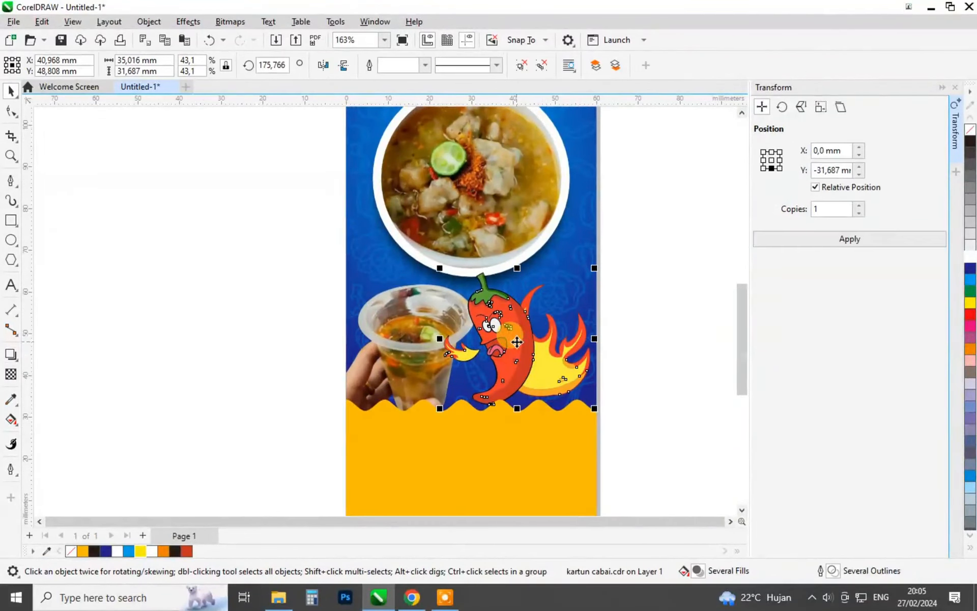
drag(517, 342, 517, 371)
drag(440, 438, 437, 441)
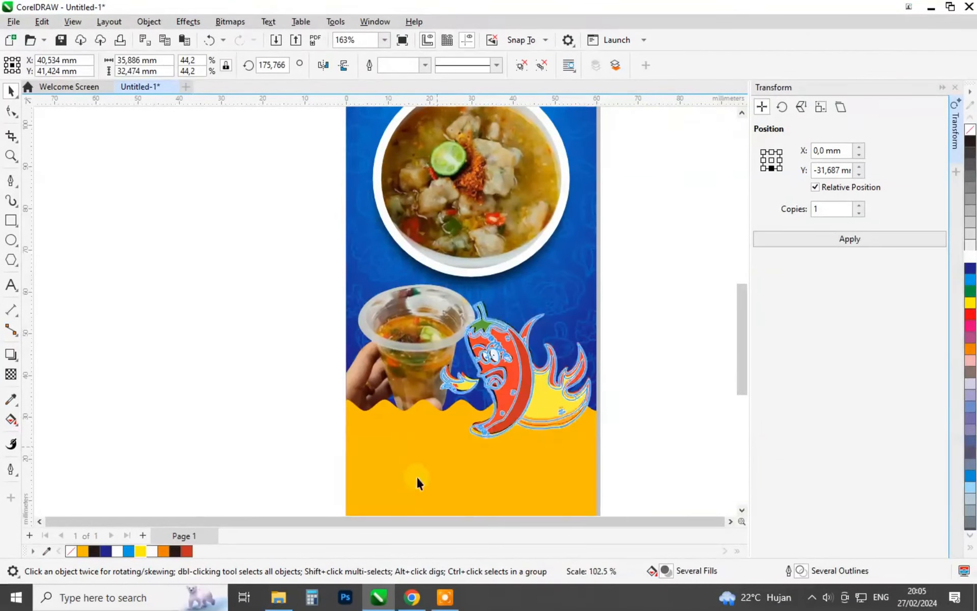
Add a centre-aligned two-line slogan reading "Sensasi Seuhah" and "Teu Eureun-eureun" over the yellow area.
scroll(357, 473, up, 2)
click(10, 286)
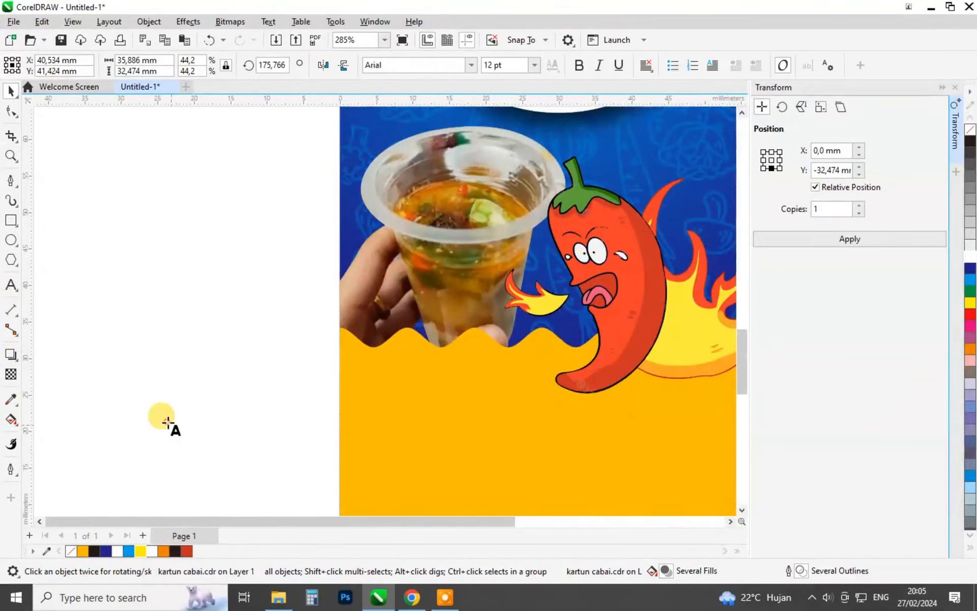
click(168, 430)
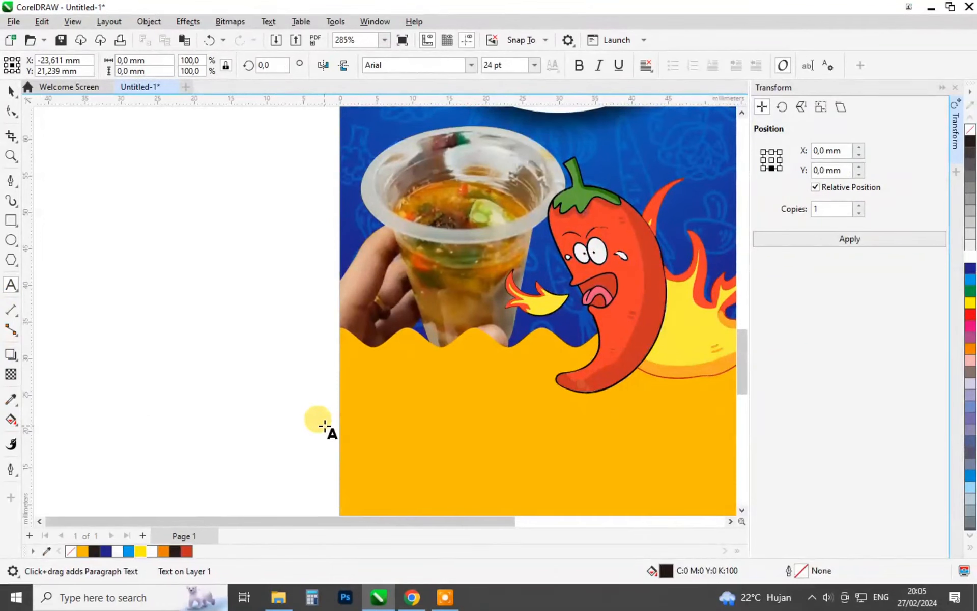
text(Sensas)
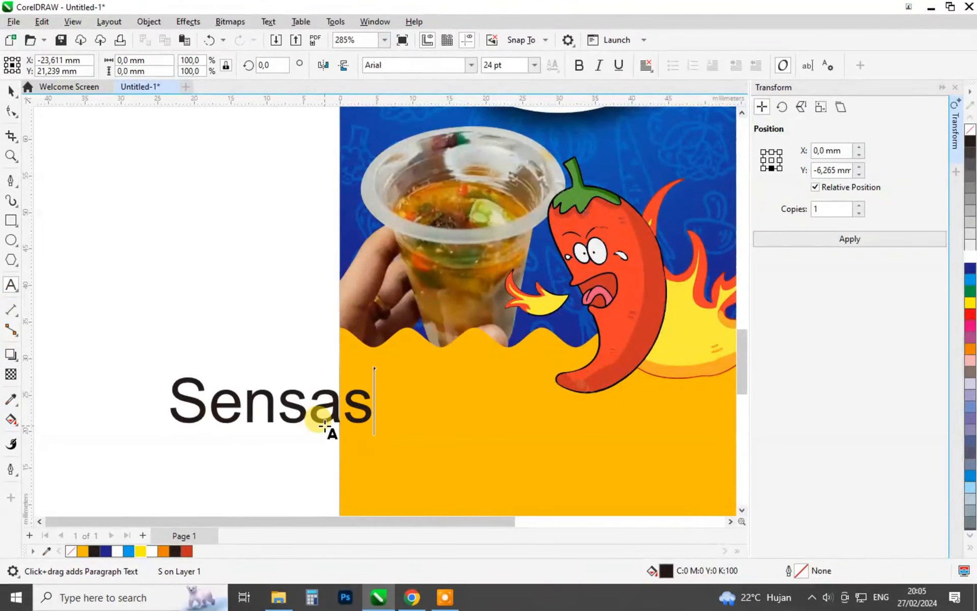
text(i Seuhah)
key(Return)
text(Teu)
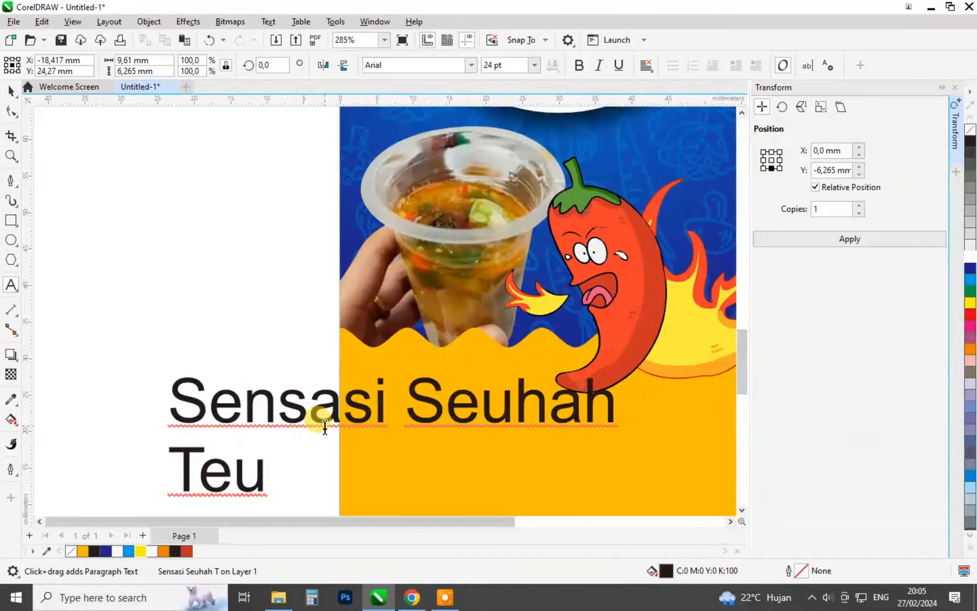
text( Eureun-)
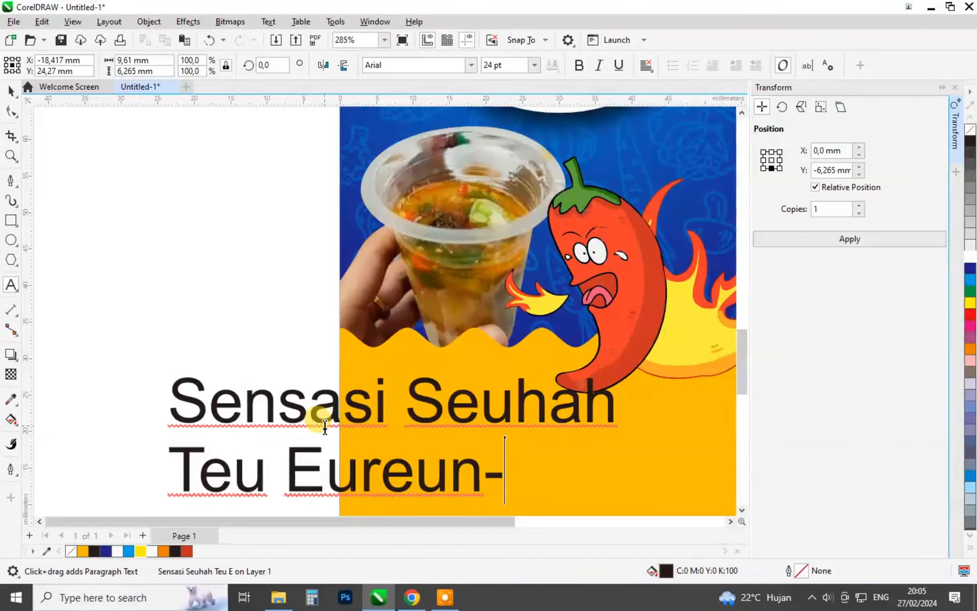
text(eureun)
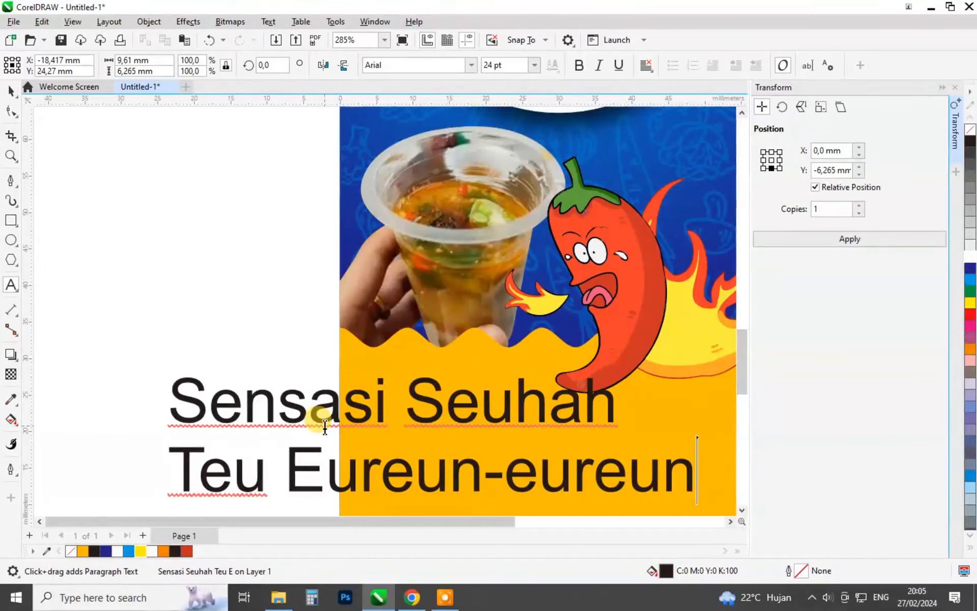
key(ctrl+e)
key(ctrl+space)
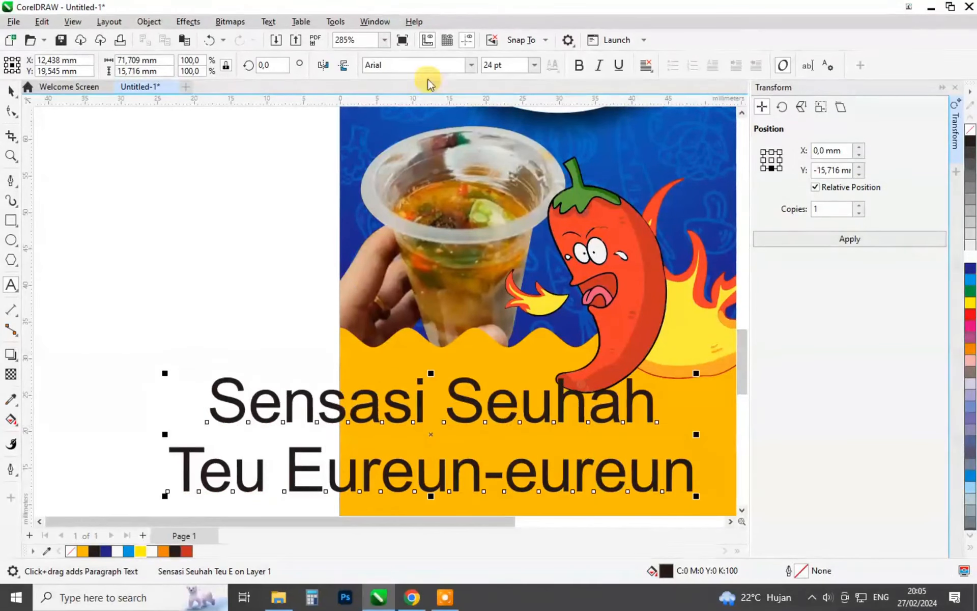
Set the slogan's font to Montserrat and make it bold.
text(m)
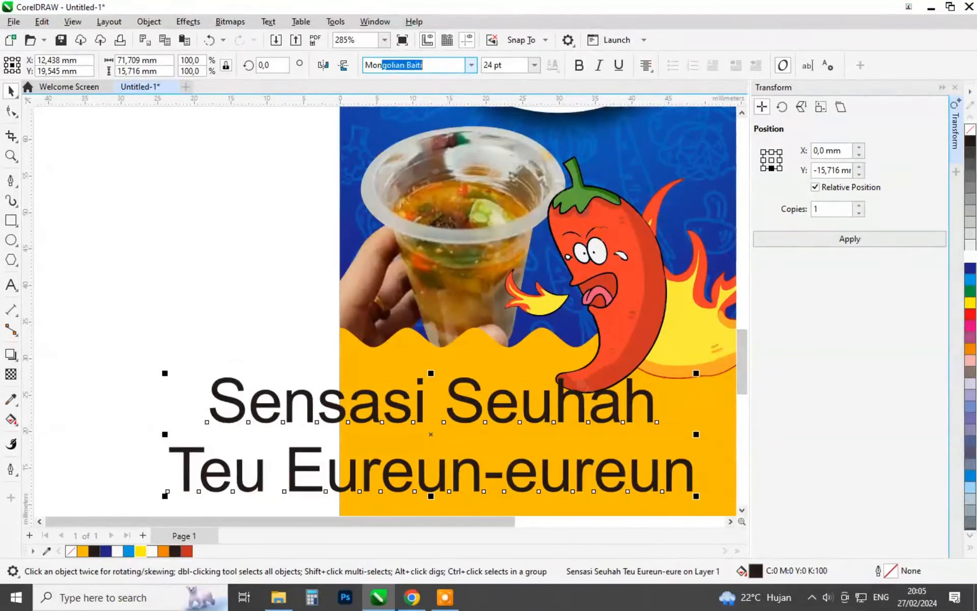
text(onts)
key(Return)
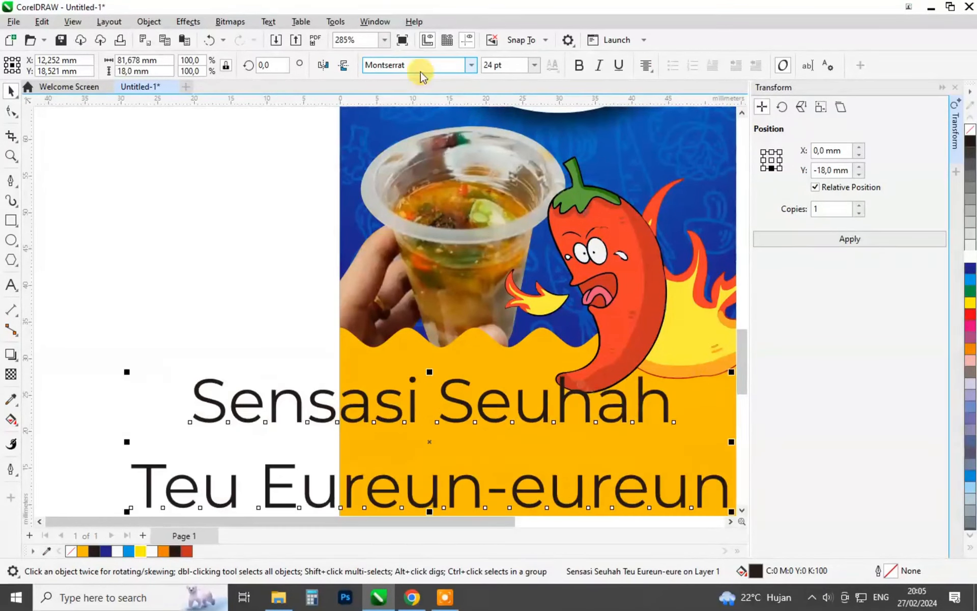
click(578, 65)
Tighten the slogan's line spacing and scale the text down to about 49 mm wide.
scroll(596, 404, down, 3)
click(11, 112)
drag(313, 452, 309, 436)
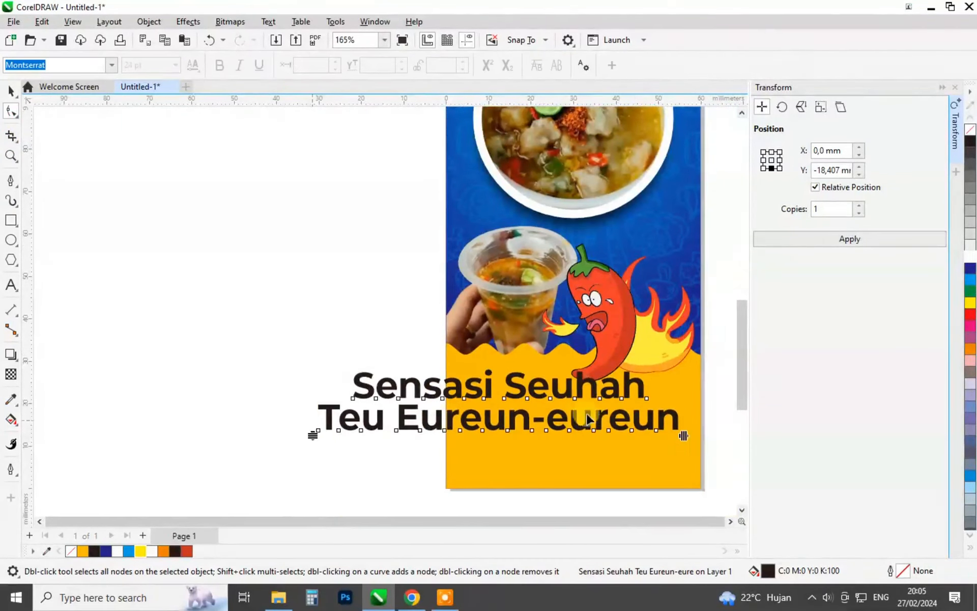
key(space)
drag(683, 435, 607, 422)
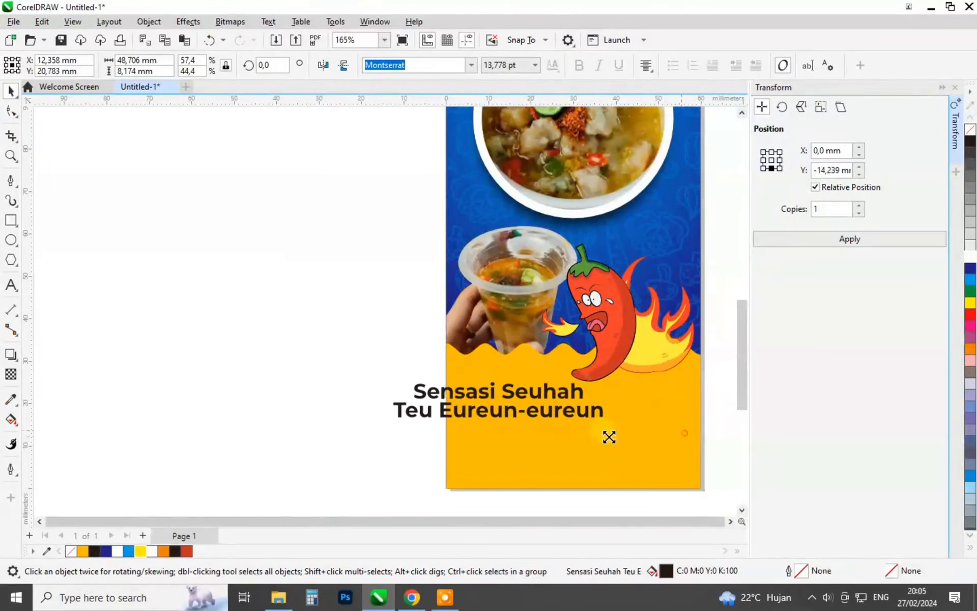
Fill the slogan with the document's red (C23 M93 Y100 K0) and give it a 1.0 mm white outline.
click(187, 551)
double_click(892, 571)
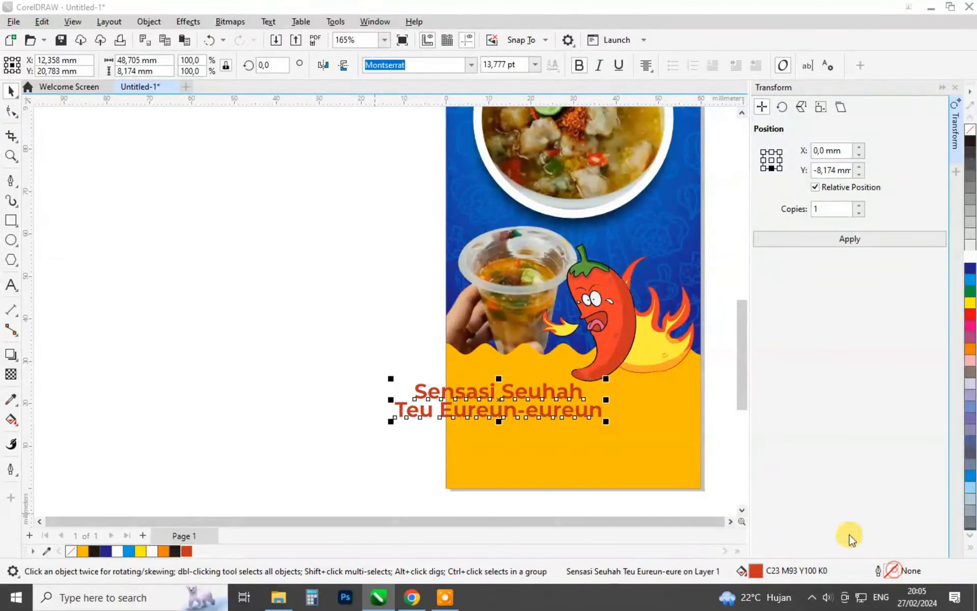
click(386, 290)
click(384, 311)
click(404, 212)
click(375, 290)
click(600, 427)
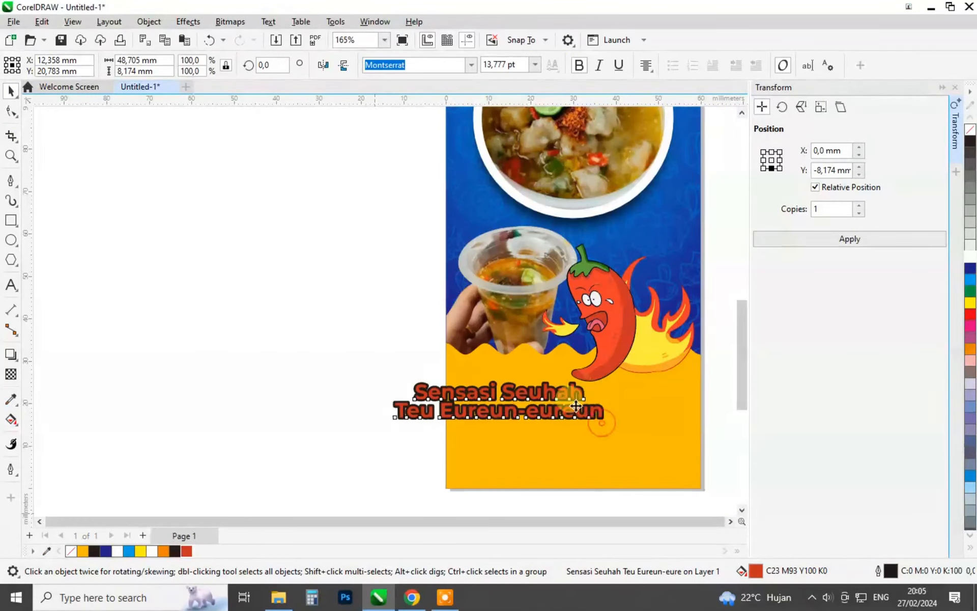
right_click(972, 256)
Rotate the slogan about 4.1° counterclockwise and centre it horizontally on the banner, just below the wavy edge.
click(612, 402)
drag(612, 401, 610, 387)
drag(508, 387, 586, 366)
click(338, 419)
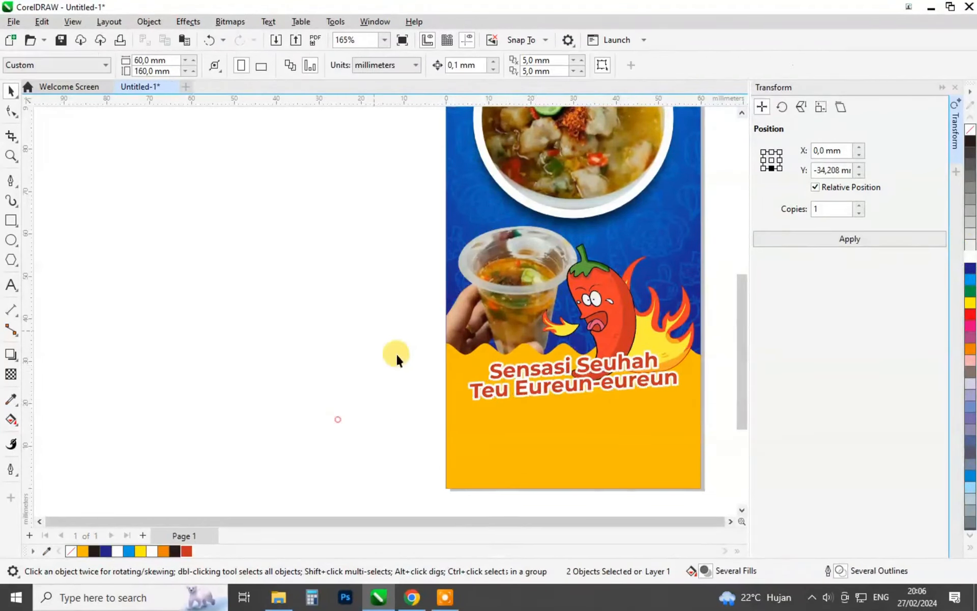
Add a black drop shadow around the yellow wavy shape, with opacity 70 and feathering 8.
scroll(491, 443, up, 3)
click(376, 342)
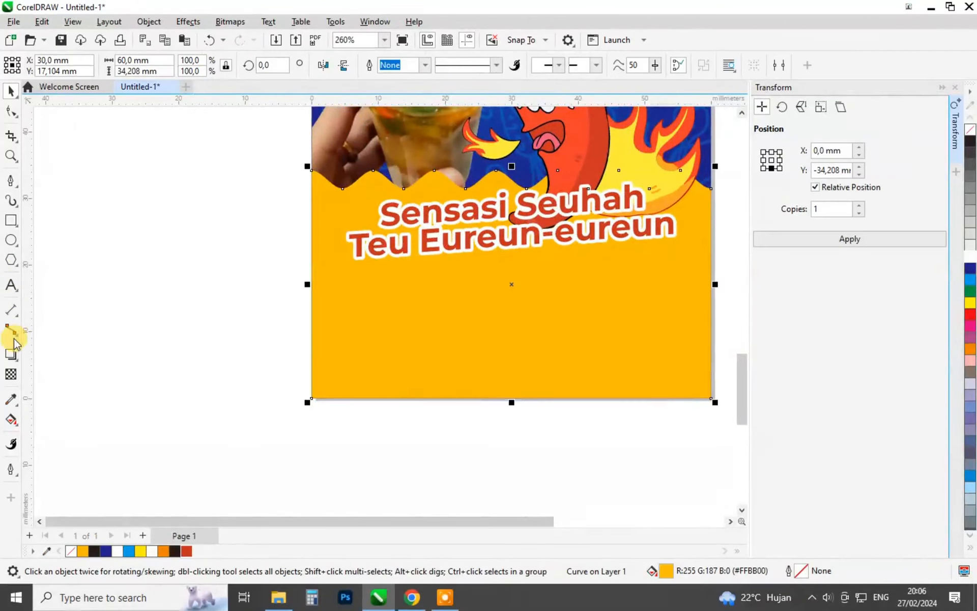
drag(524, 300, 709, 283)
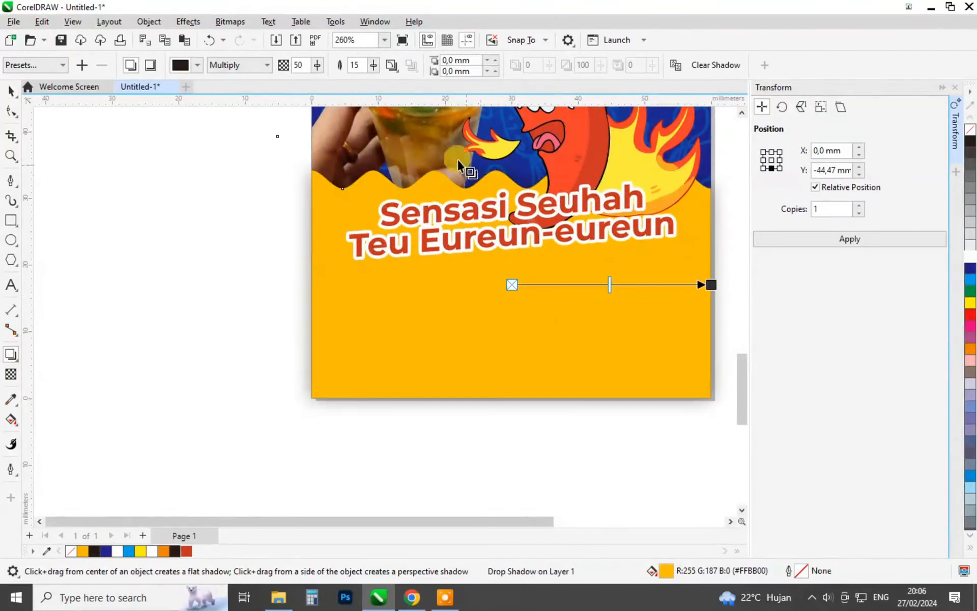
scroll(363, 419, down, 3)
scroll(366, 275, up, 3)
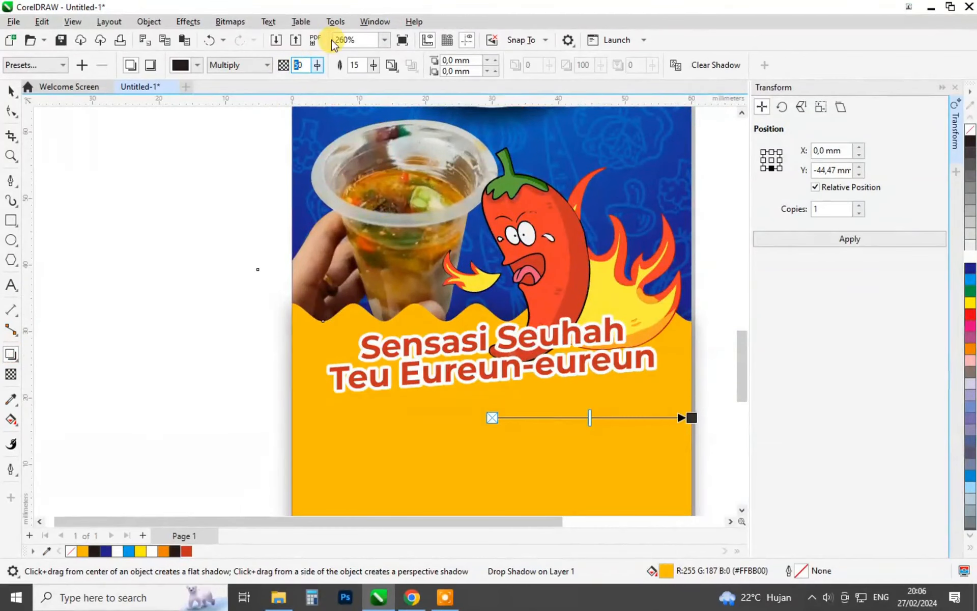
key(Return)
double_click(363, 65)
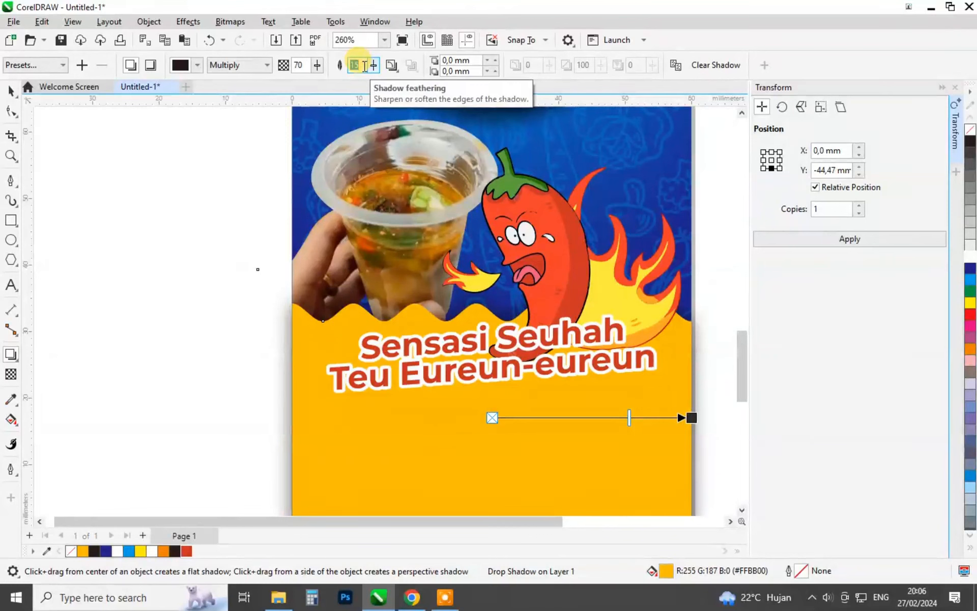
text(8)
key(Return)
key(space)
scroll(306, 379, down, 1)
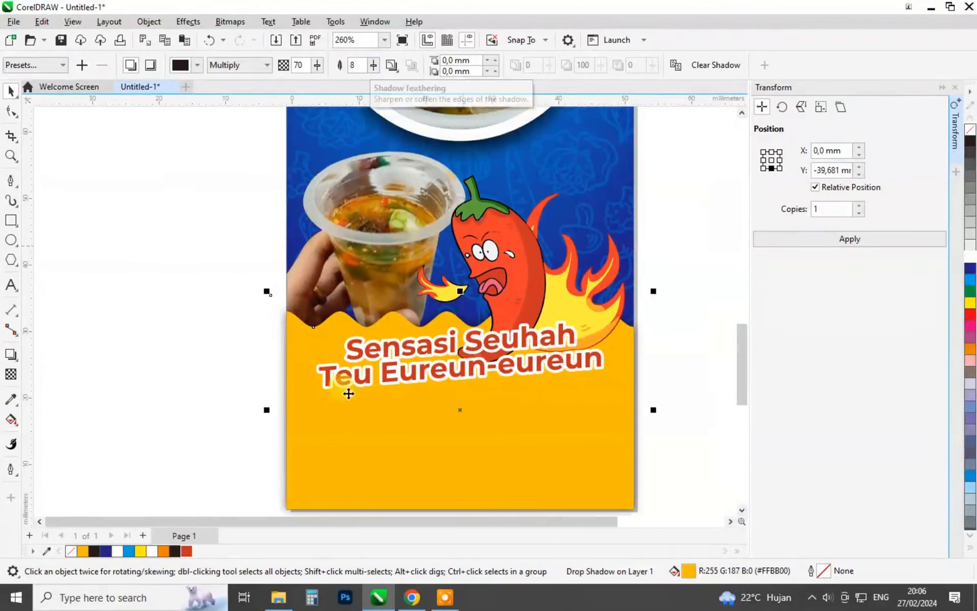
Break the drop shadow apart from the yellow wavy shape as a separate object.
scroll(445, 322, up, 3)
scroll(350, 299, down, 3)
click(607, 375)
drag(606, 374, 673, 382)
key(p)
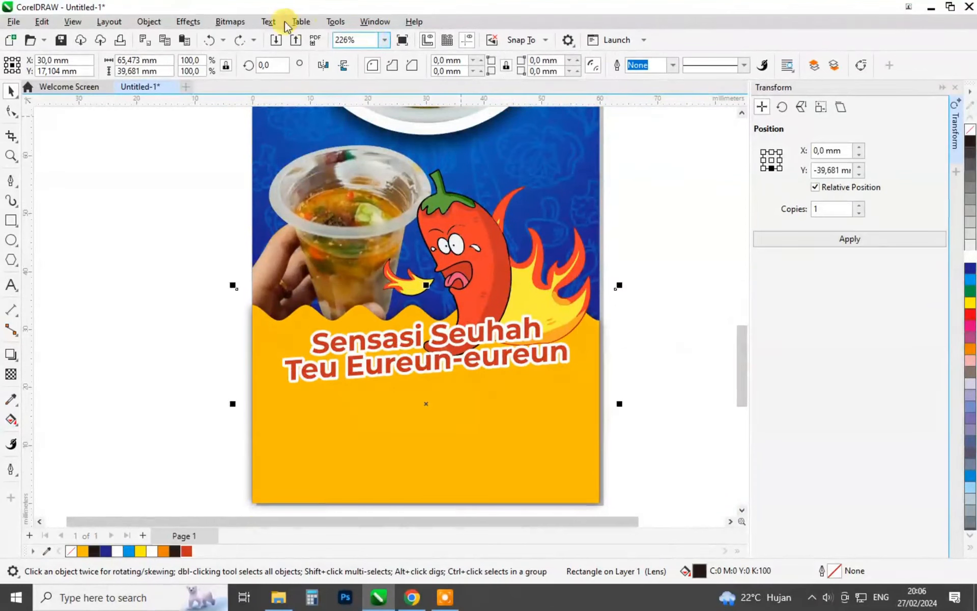
Convert the separated shadow to a 300 dpi bitmap with anti-aliasing and a transparent background.
click(230, 22)
click(249, 37)
click(466, 258)
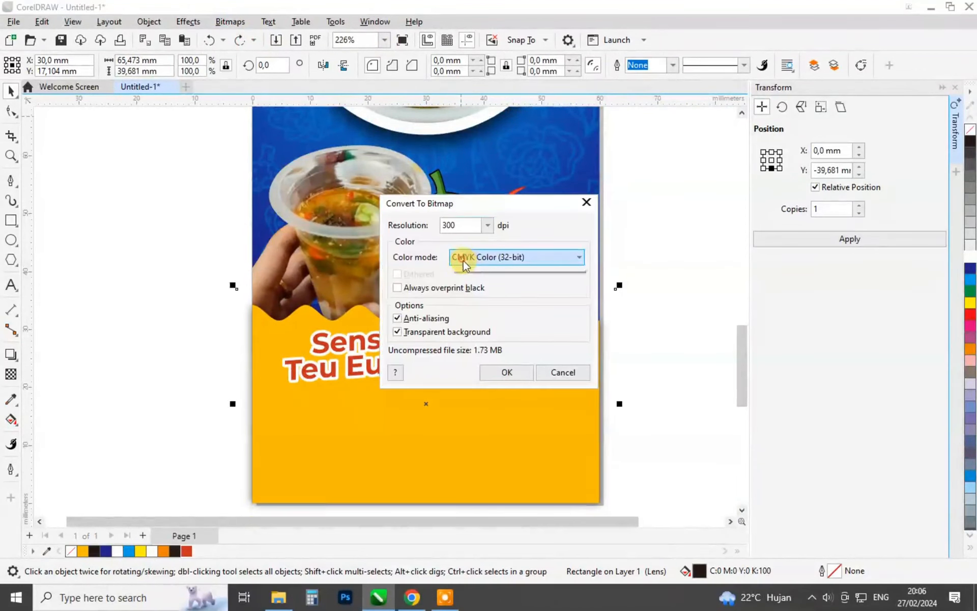
click(473, 308)
click(501, 372)
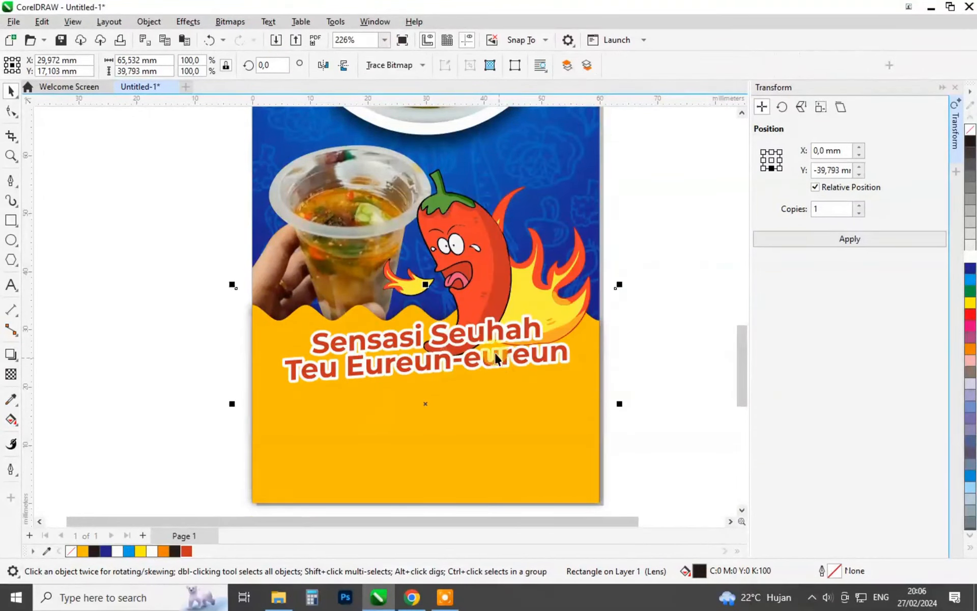
scroll(539, 200, up, 1)
click(589, 180)
drag(585, 180, 673, 180)
key(ctrl+z)
Intersect the shadow bitmap with the blue background so that only the part inside the banner is kept.
scroll(625, 411, up, 1)
scroll(625, 411, up, 2)
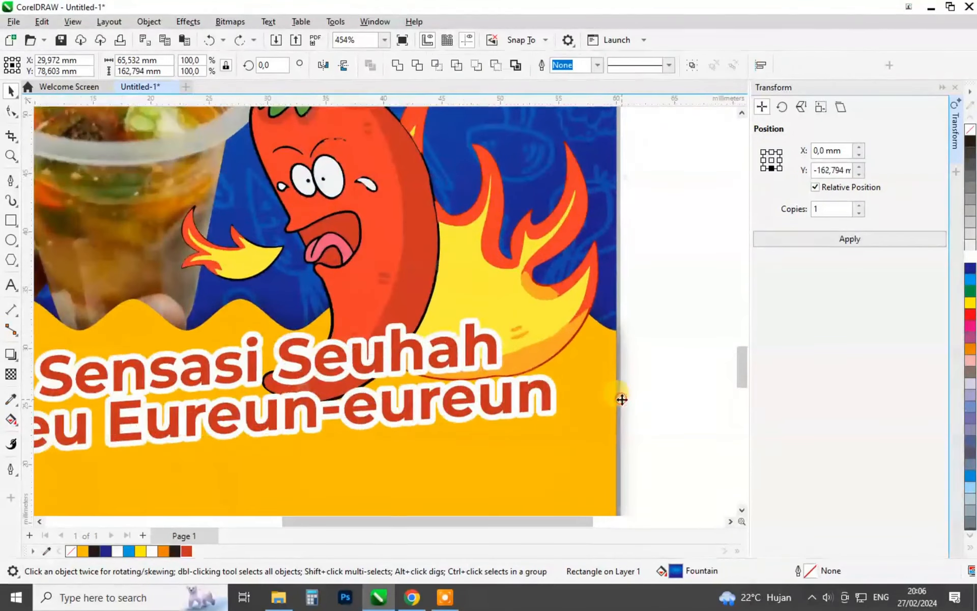
shift+click(416, 106)
click(437, 66)
scroll(528, 332, down, 4)
click(569, 397)
scroll(507, 436, up, 2)
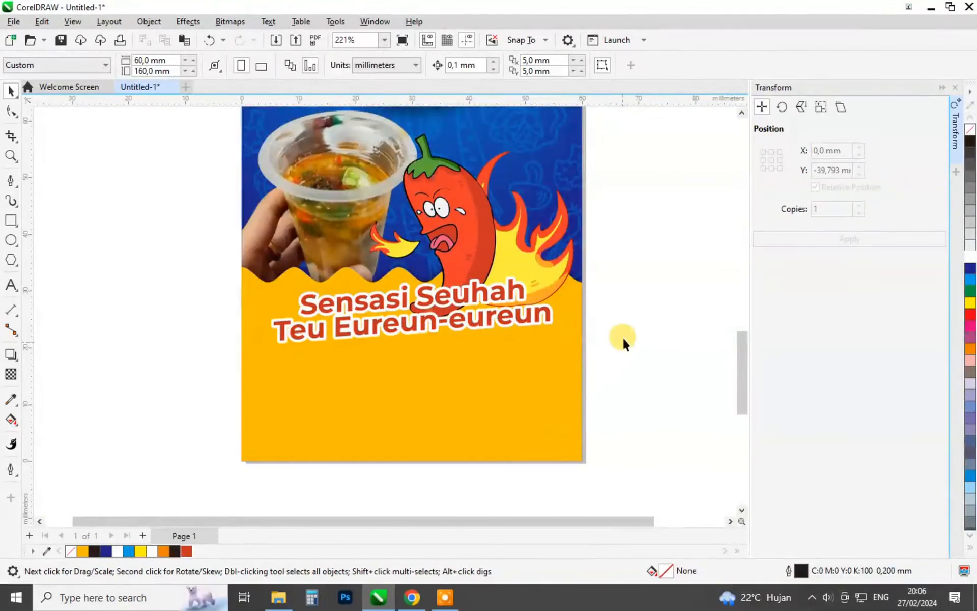
click(533, 312)
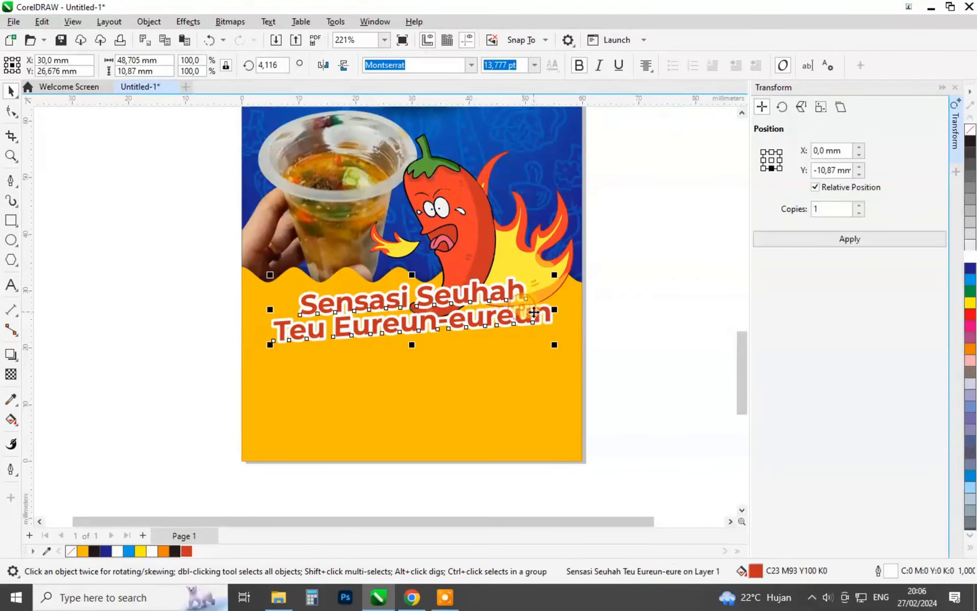
click(11, 224)
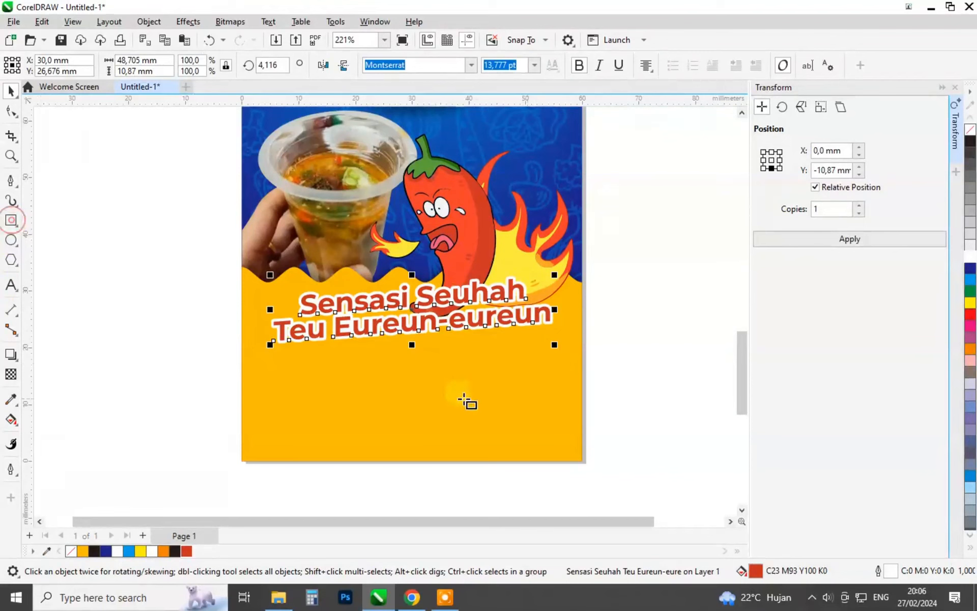
key(space)
click(581, 266)
drag(580, 267, 674, 286)
key(ctrl+z)
Draw a rectangle about 49 x 11.5 mm on the banner's lower edge and centre it horizontally on the yellow shape.
click(11, 219)
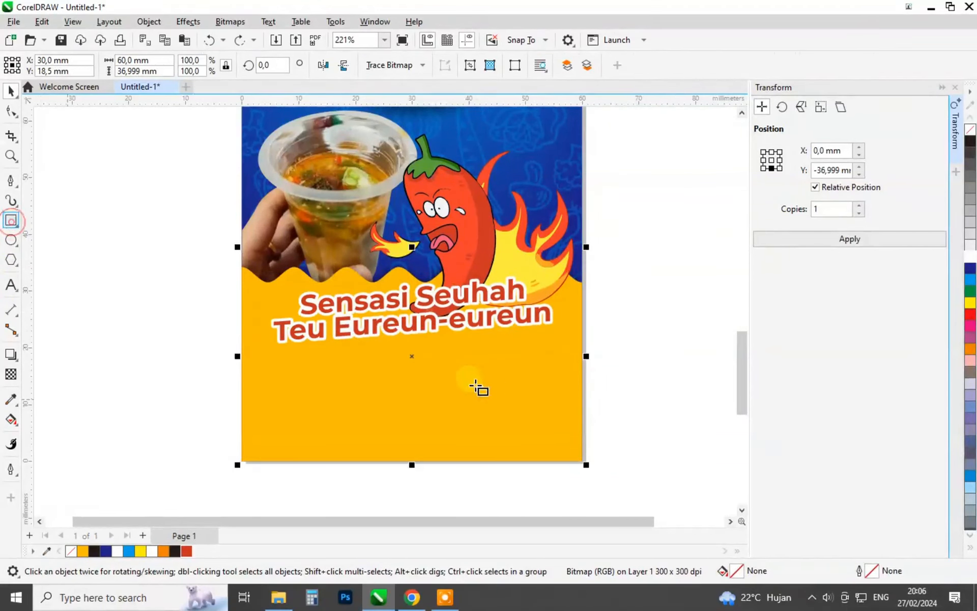
drag(281, 395, 558, 461)
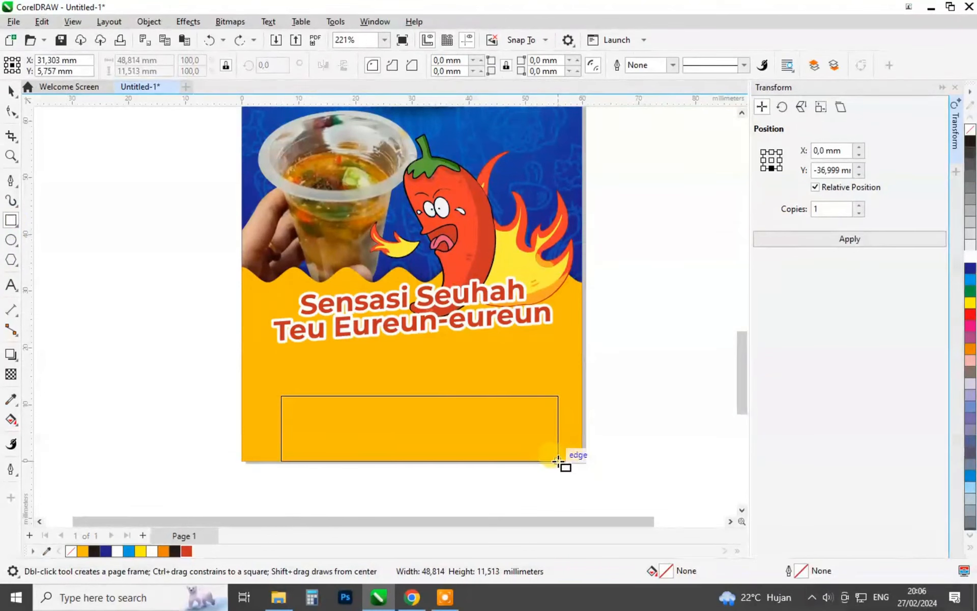
key(space)
shift+click(517, 366)
key(c)
click(648, 391)
click(551, 427)
Round the rectangle's two upper corners to about 5.8 mm and give it the slogan's red fill with no outline.
click(11, 111)
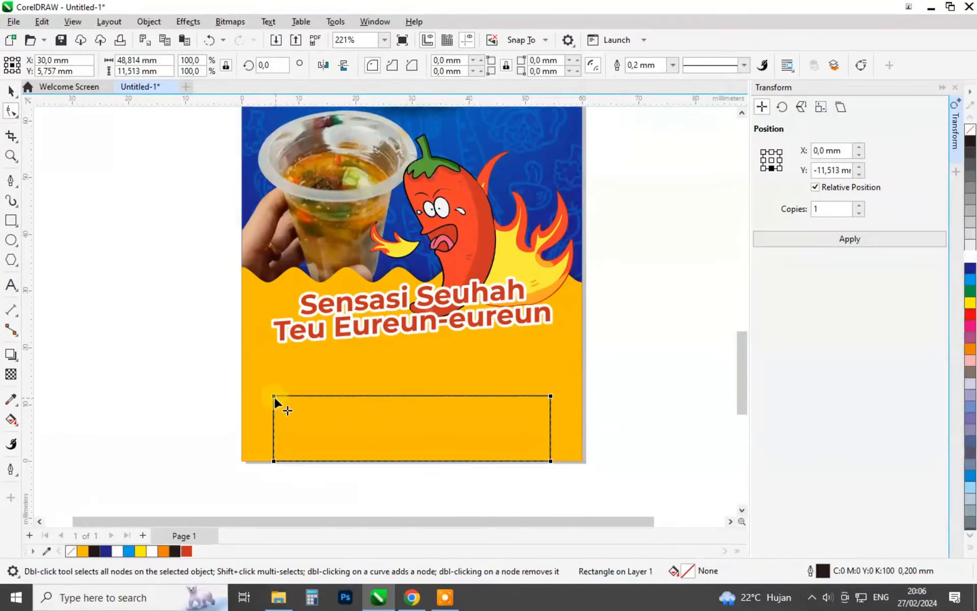
drag(273, 396, 582, 404)
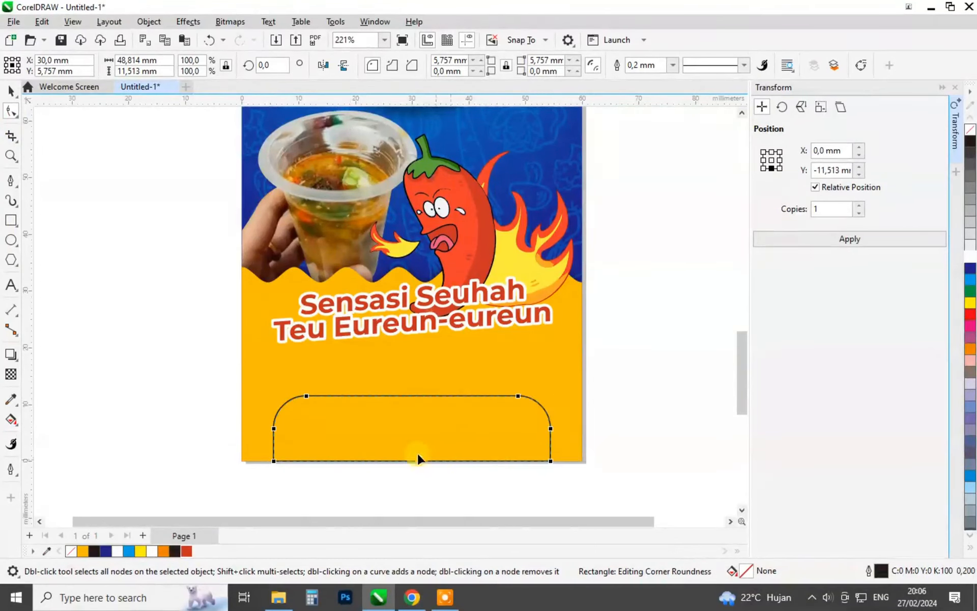
scroll(406, 457, up, 1)
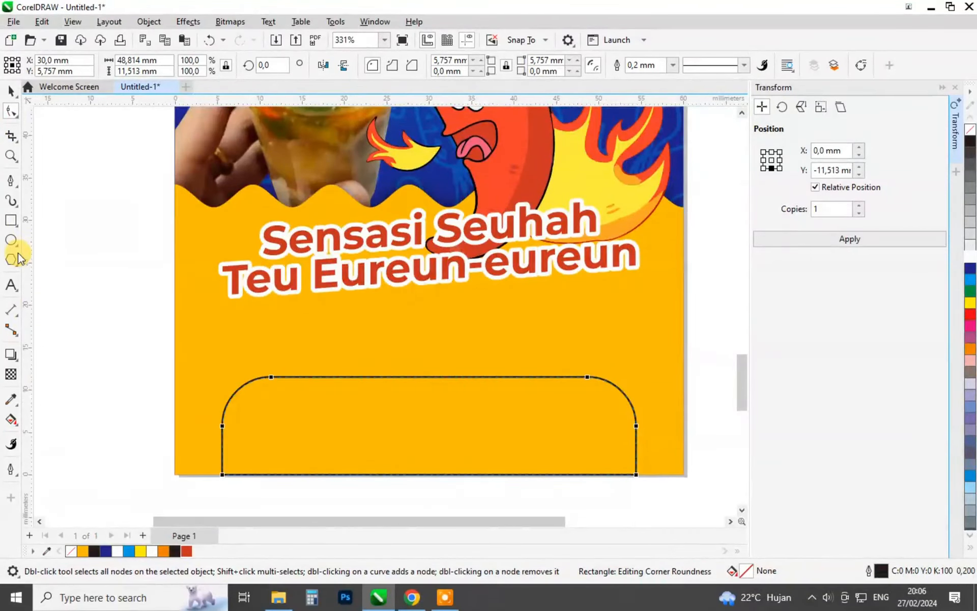
click(186, 551)
right_click(975, 131)
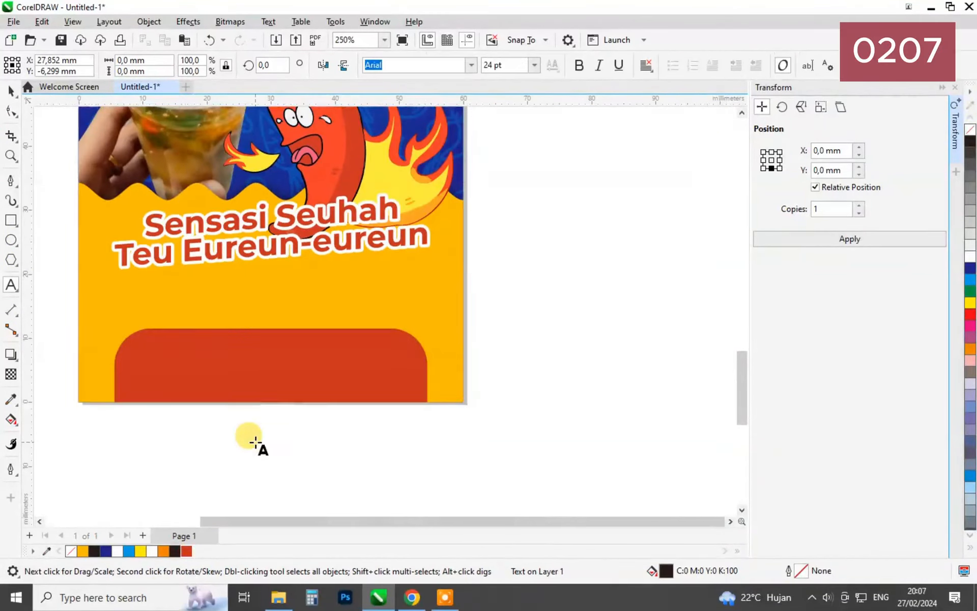
Add the text "MENERIMA PESANAN" in bold Bahnschrift, 24 pt, and centre it on the red rounded rectangle.
text(MENERIMA PESANAN)
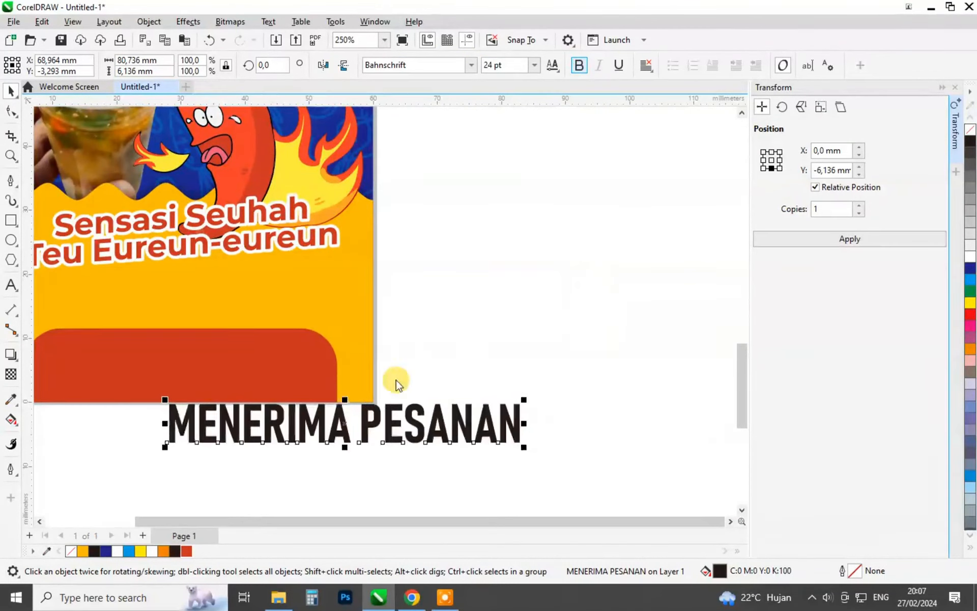
scroll(395, 377, down, 1)
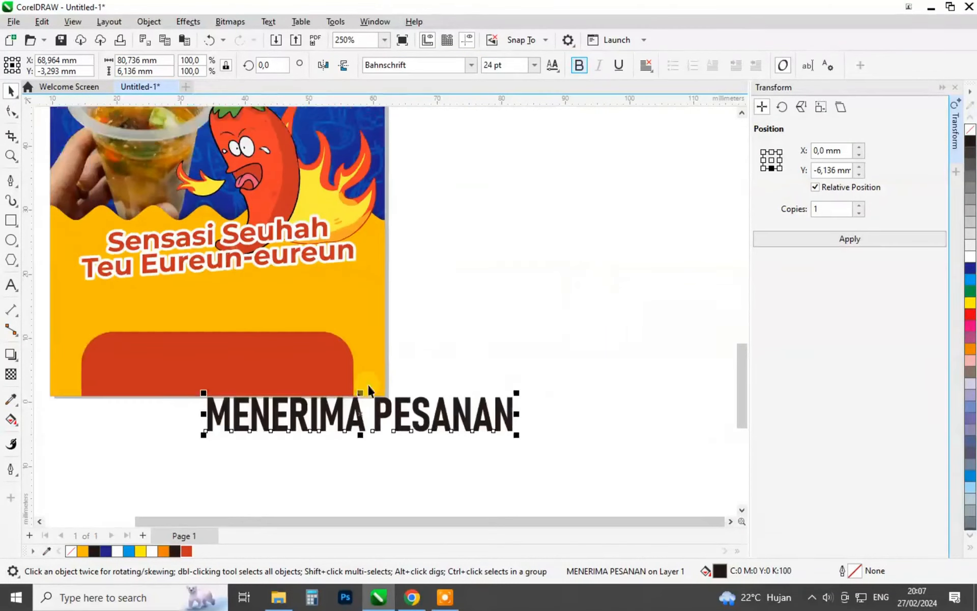
key(c)
key(e)
Scale the "MENERIMA PESANAN" text down to about 42 mm wide inside the red shape and colour it white.
click(477, 355)
click(369, 370)
drag(377, 386, 338, 395)
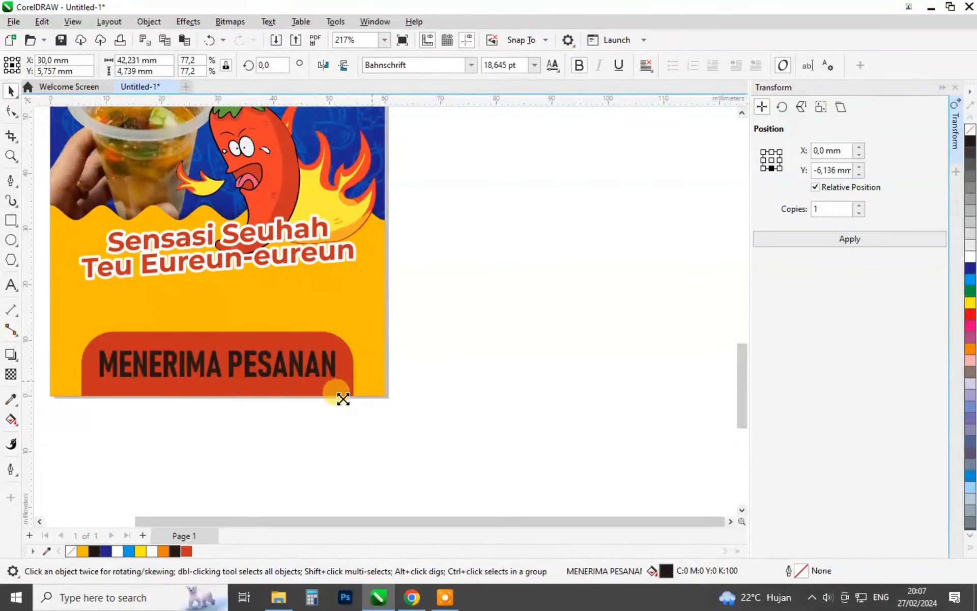
click(971, 256)
click(552, 428)
Add the price text "Rp. 10.000,-" beside the yellow area, with a lowercase p in "Rp".
scroll(544, 429, down, 5)
scroll(380, 290, up, 3)
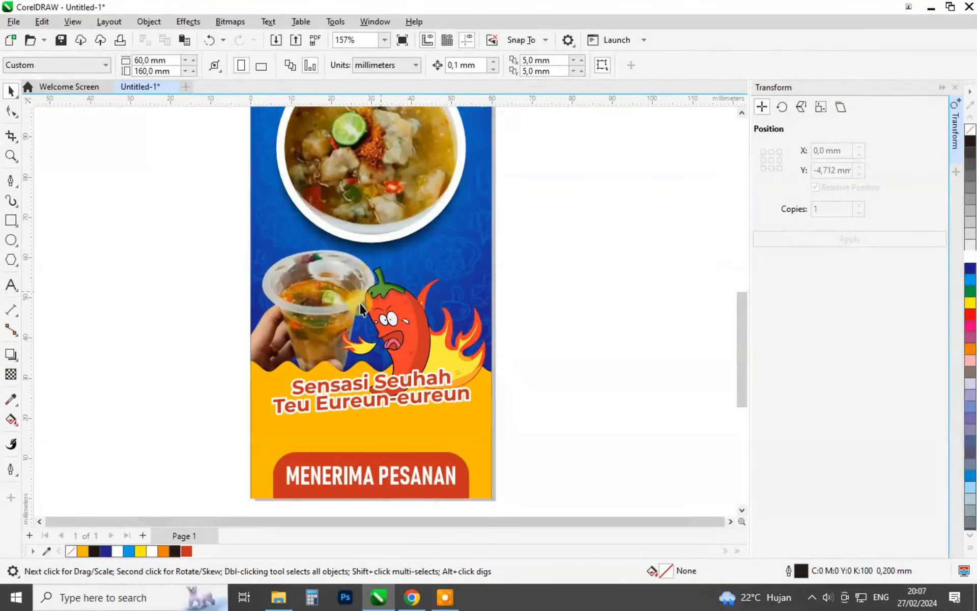
click(12, 285)
click(162, 436)
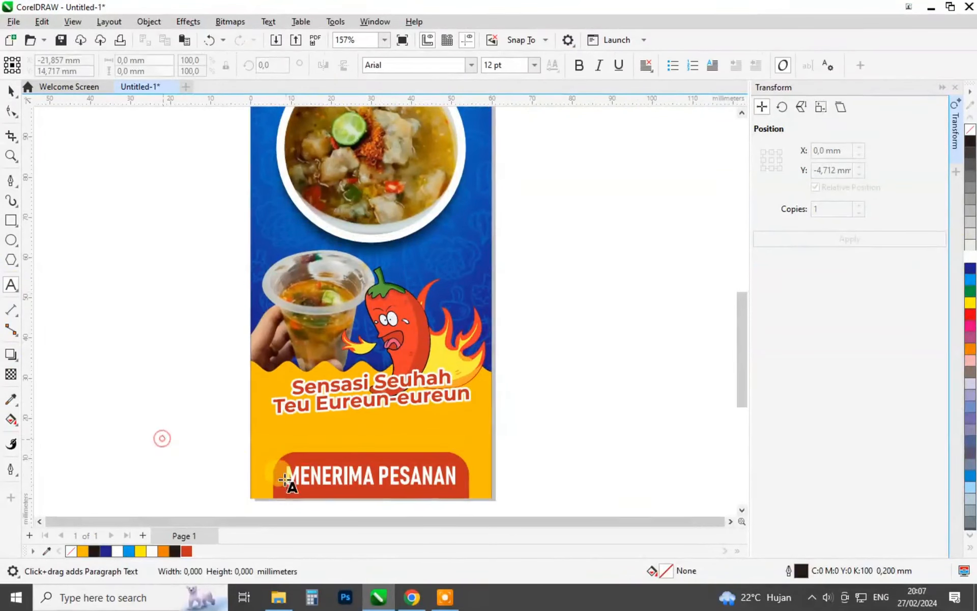
text(rP)
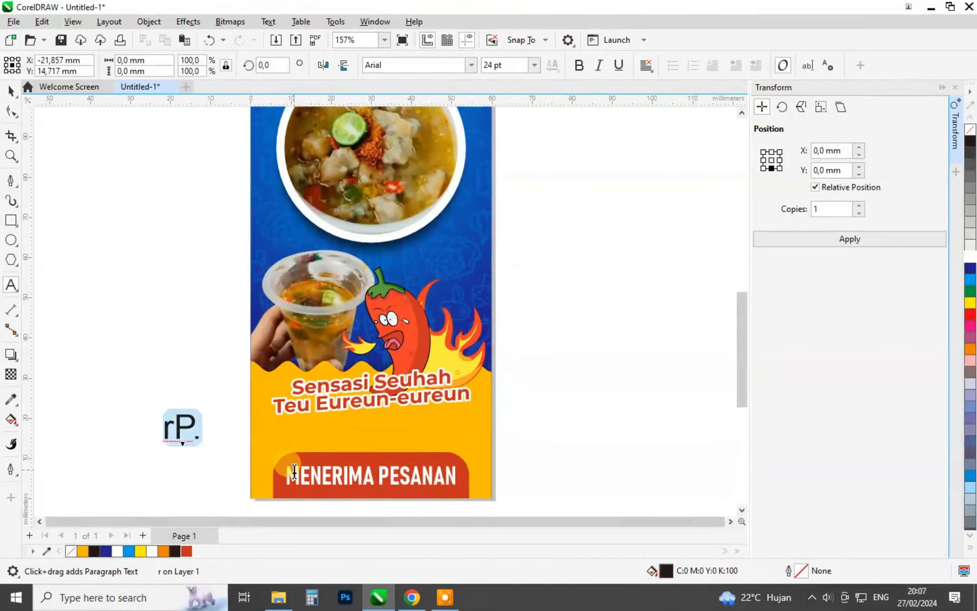
text(. 10.000,-)
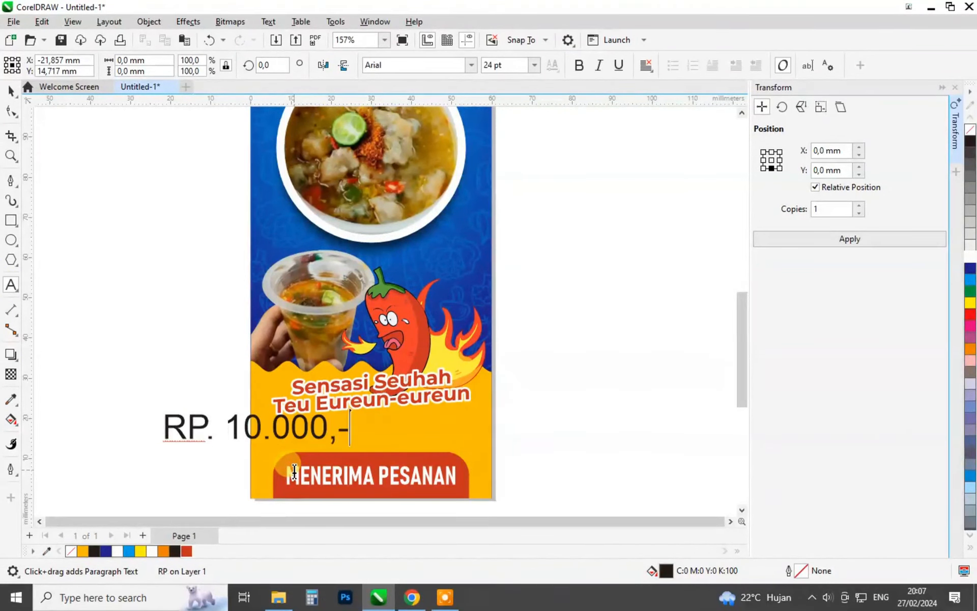
drag(206, 431, 196, 431)
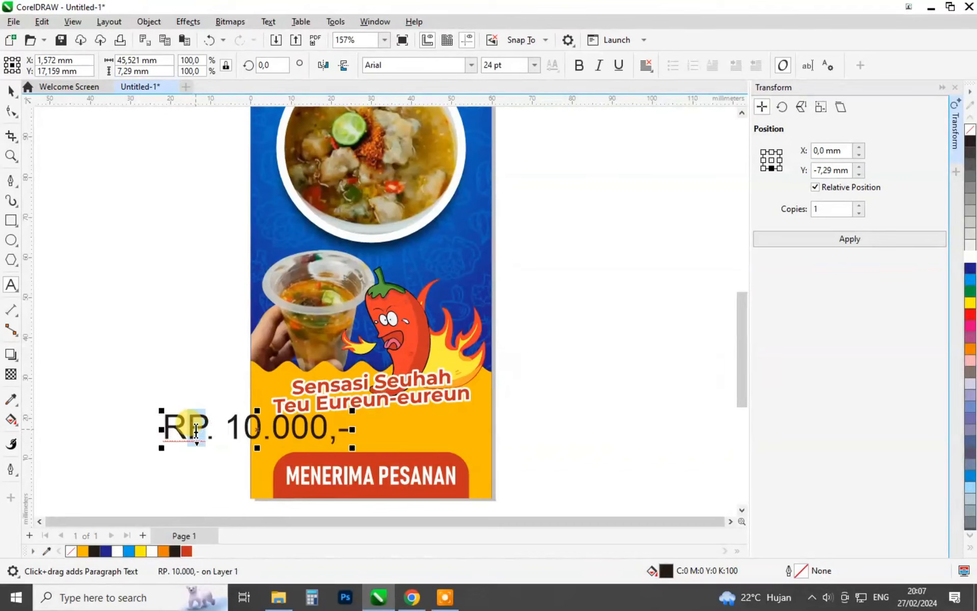
text(p)
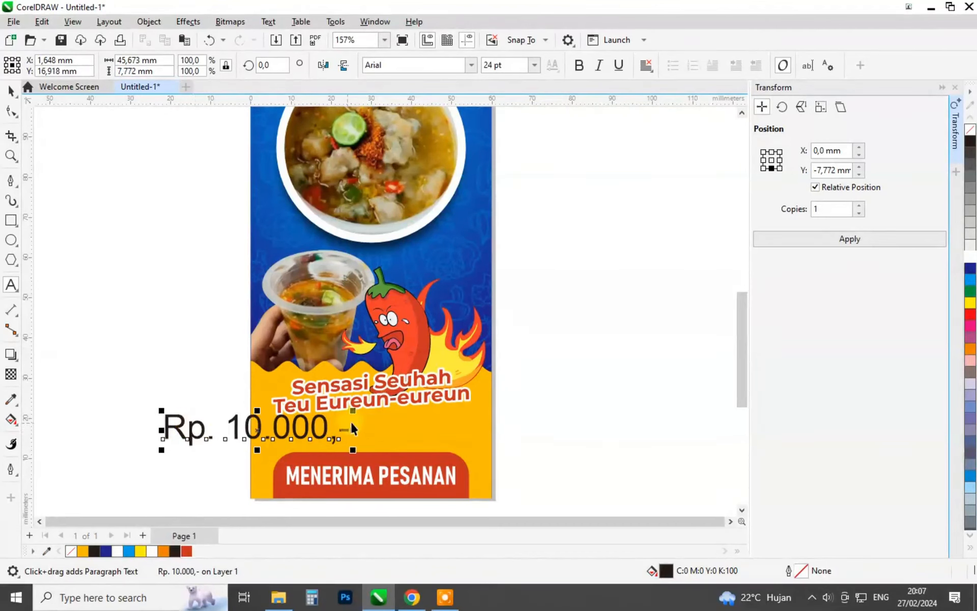
Centre the price text horizontally on the banner between the slogan and the red shape.
key(ctrl+space)
shift+click(379, 424)
key(c)
click(600, 459)
Copy the outline pen, outline colour, fill and text properties from the slogan to the price text.
click(446, 438)
click(33, 21)
click(95, 117)
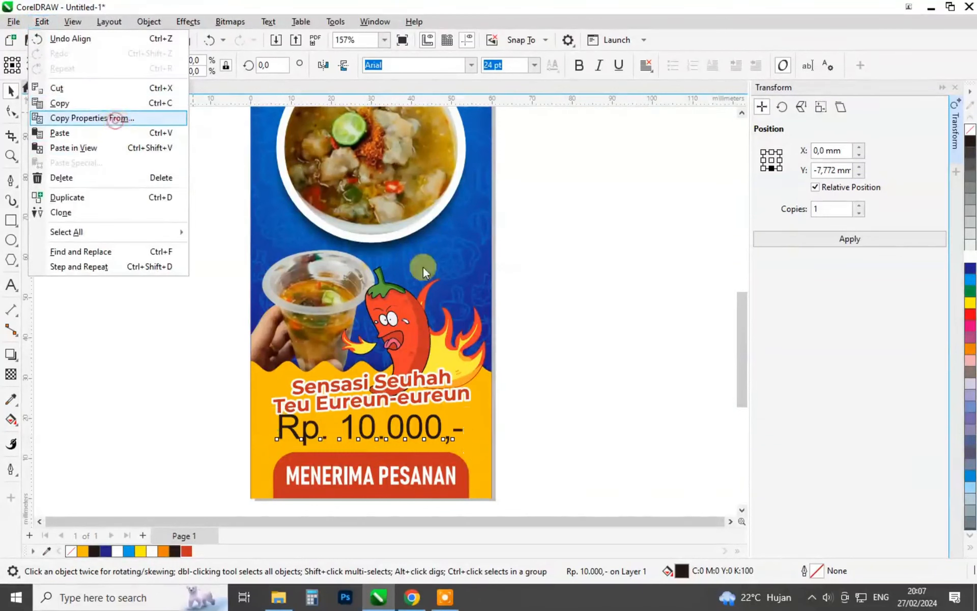
click(369, 281)
click(370, 266)
click(381, 253)
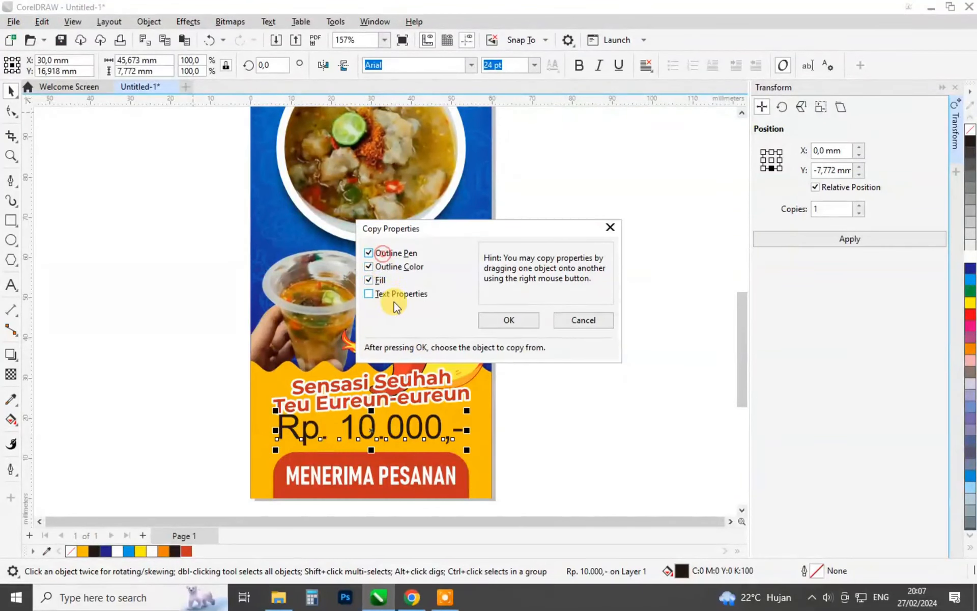
click(507, 321)
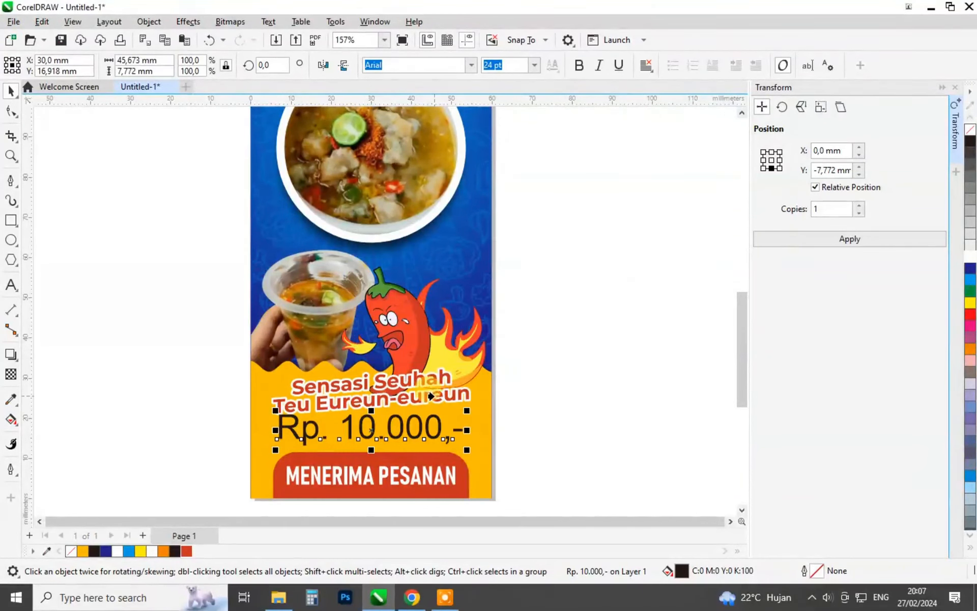
click(436, 396)
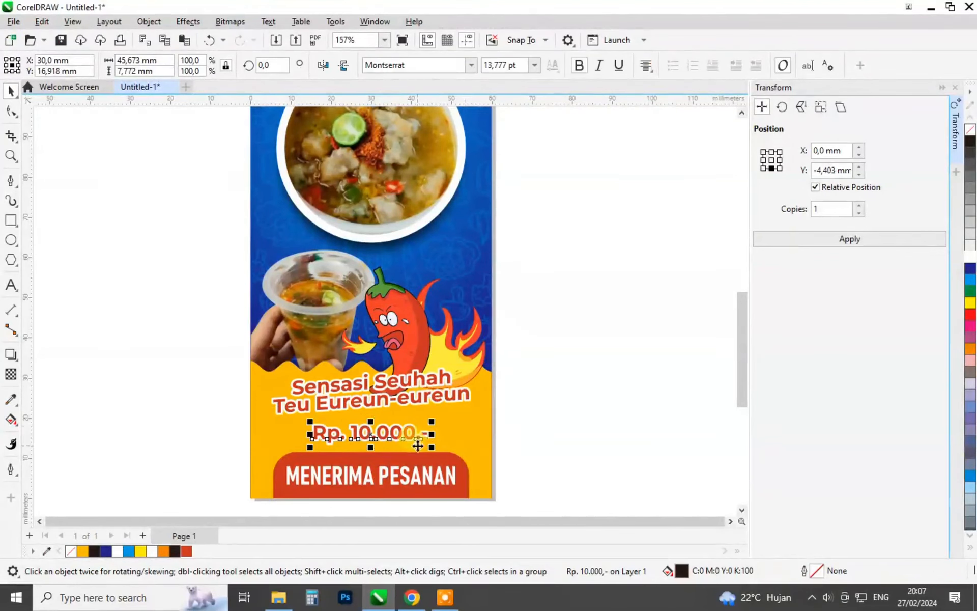
Enlarge the price text proportionally about its centre to better fill the space above the red shape.
click(440, 433)
click(550, 432)
ctrl+click(423, 441)
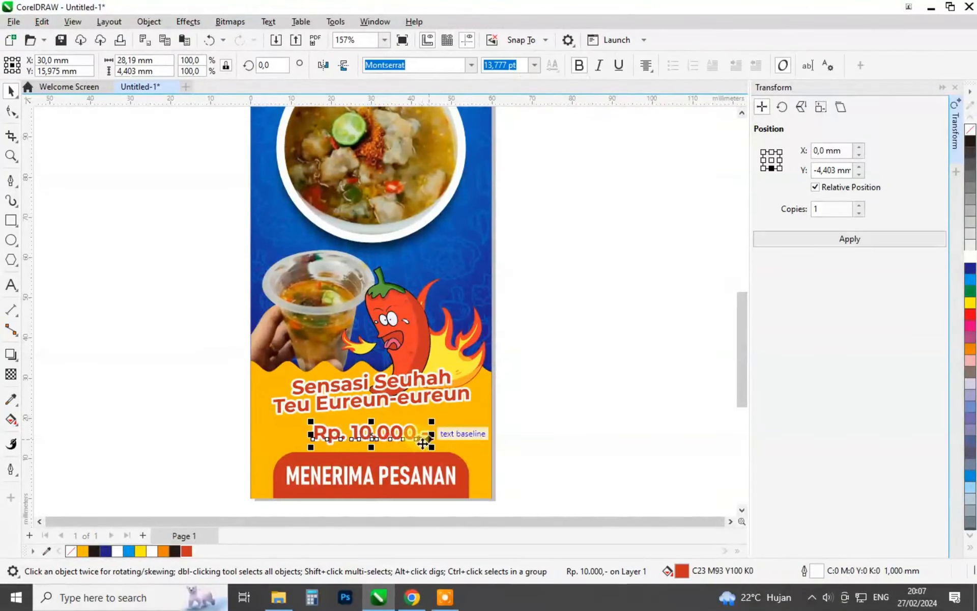
drag(433, 443, 447, 459)
Export the selected banner group to the Pictures folder as a JPG named "Cilok Kriwil".
scroll(459, 448, down, 4)
click(416, 415)
scroll(416, 415, up, 1)
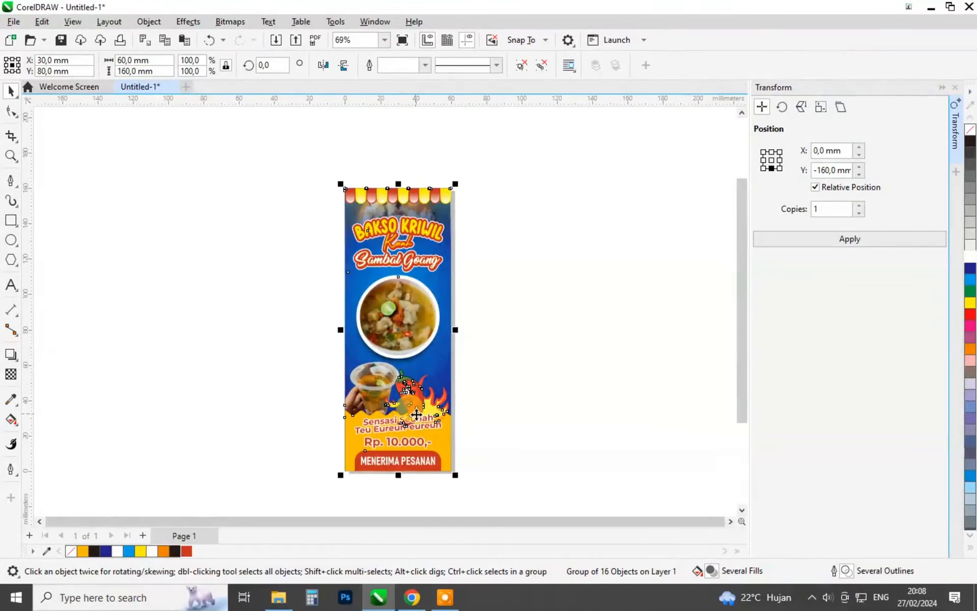
key(ctrl+e)
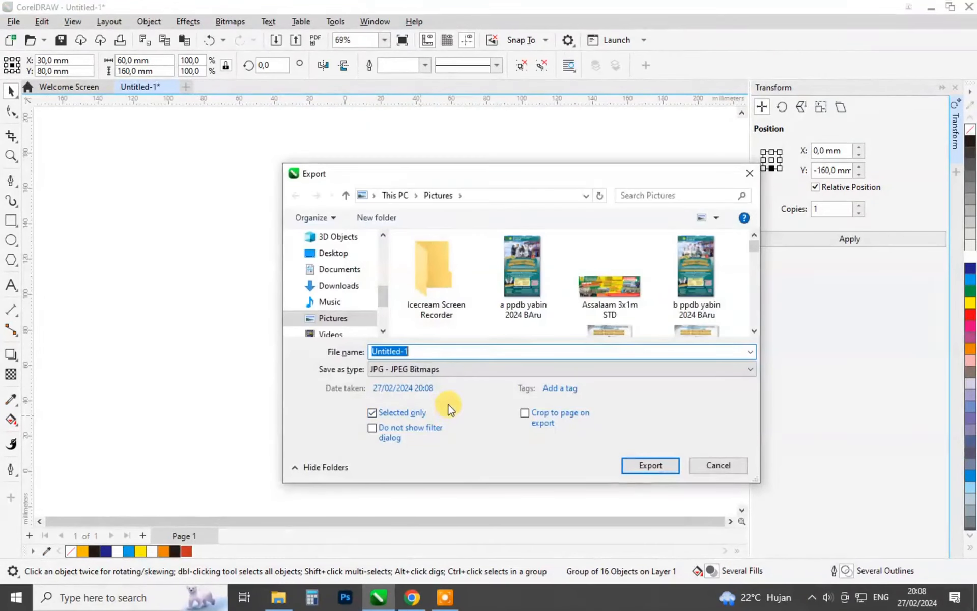
click(433, 353)
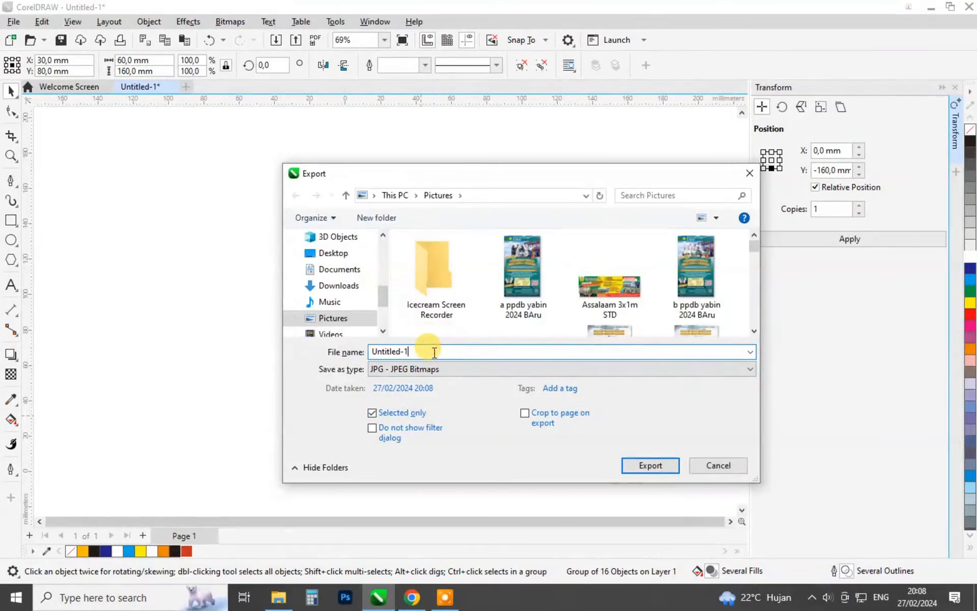
key(ctrl+a)
text(Ci)
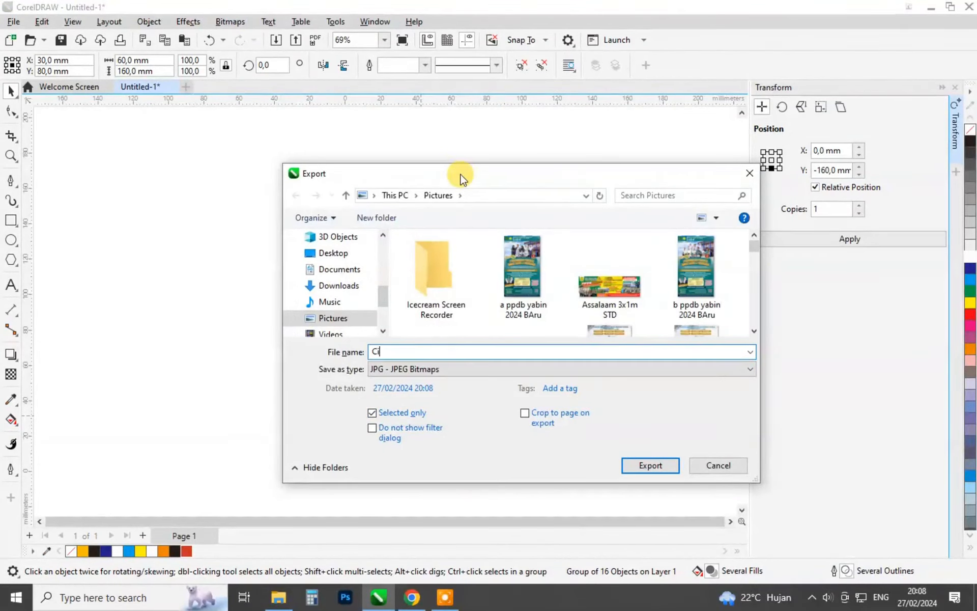
text(lok Kriwil)
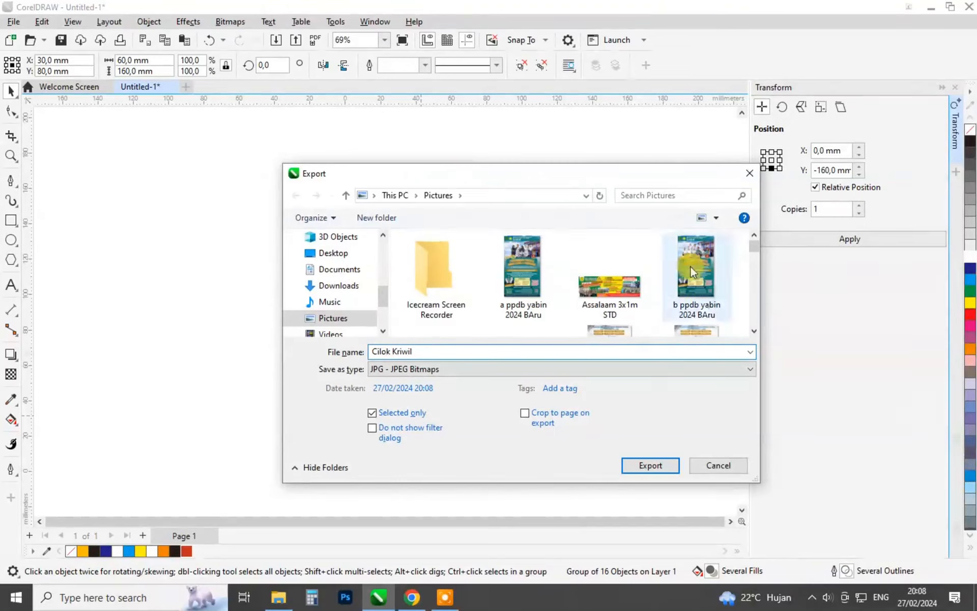
click(650, 465)
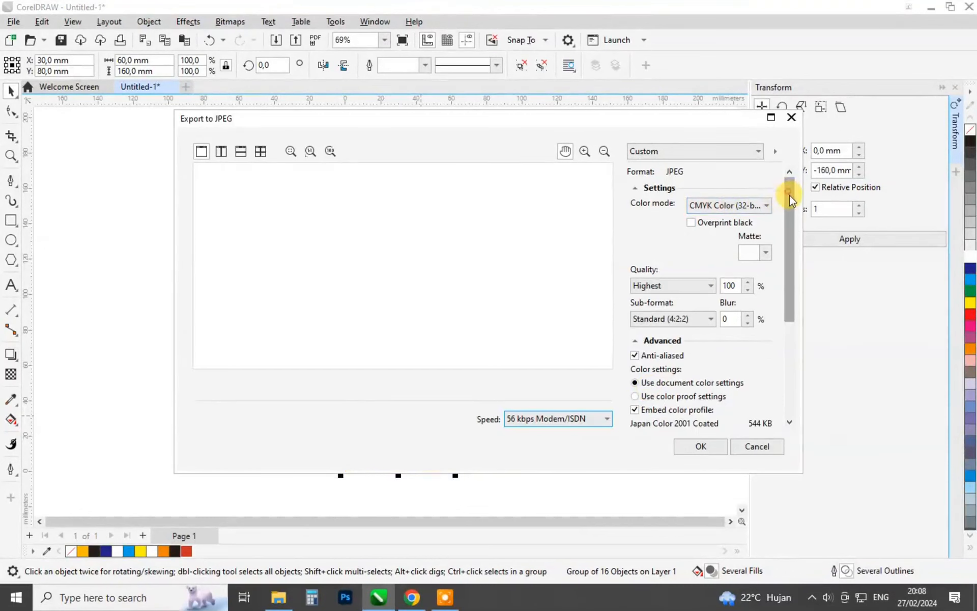
Set the JPEG export resolution to 100 dpi.
drag(789, 195, 783, 317)
double_click(746, 376)
click(749, 376)
click(742, 406)
Scale the exported image's width and height to 1000 % with the aspect ratio maintained, and complete the JPEG export.
click(731, 357)
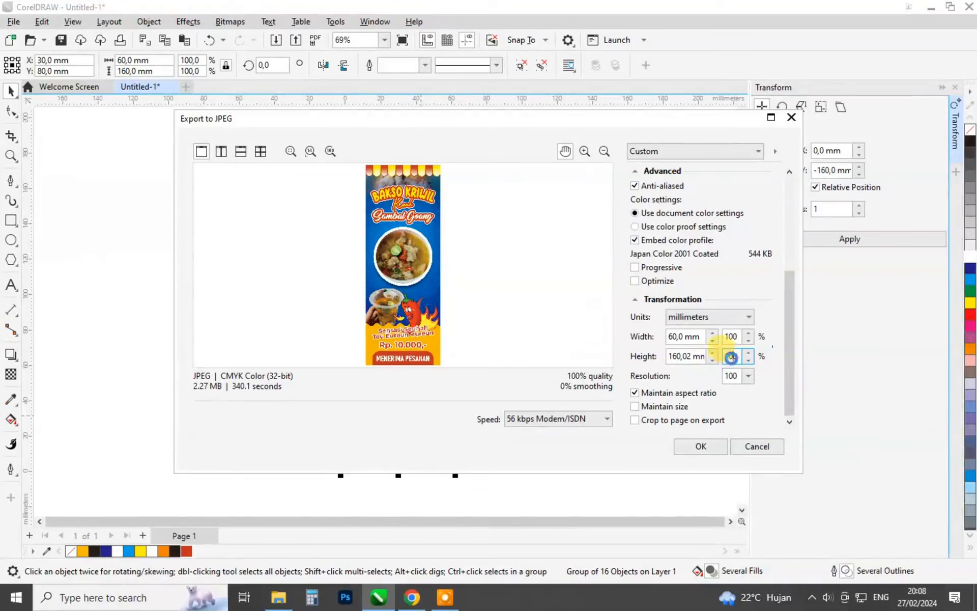
click(668, 353)
click(681, 336)
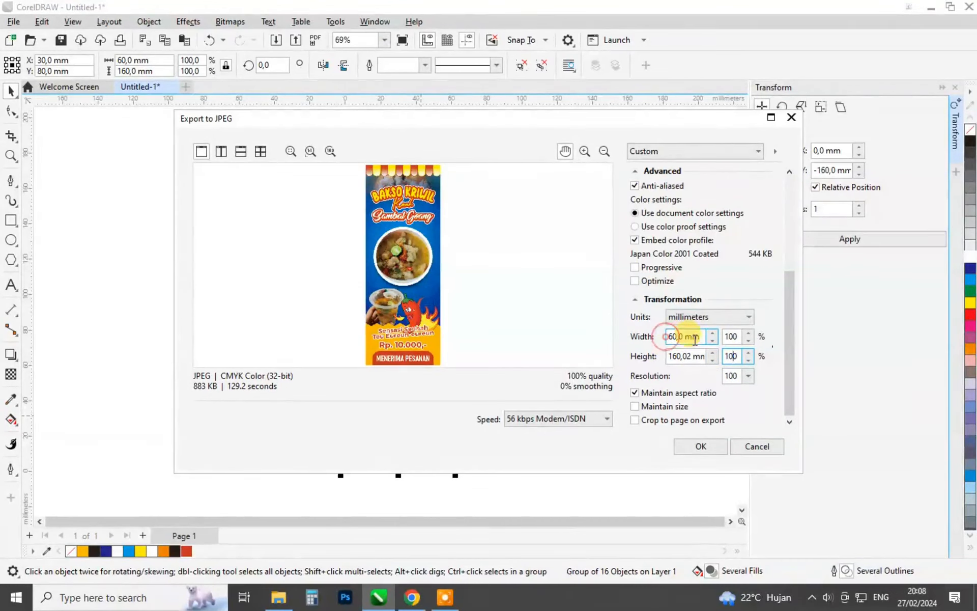
drag(702, 336, 658, 338)
click(732, 336)
text(0)
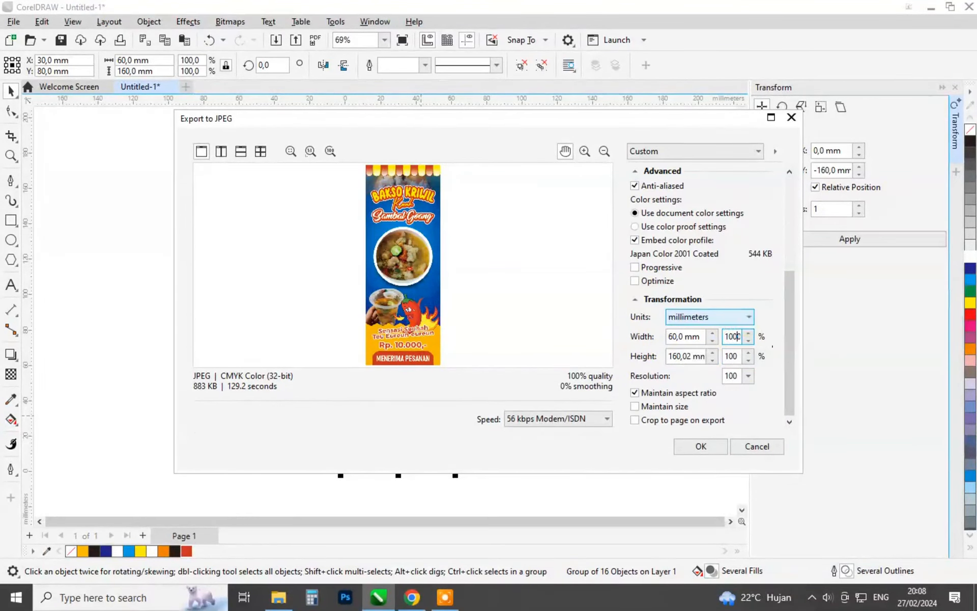
click(735, 356)
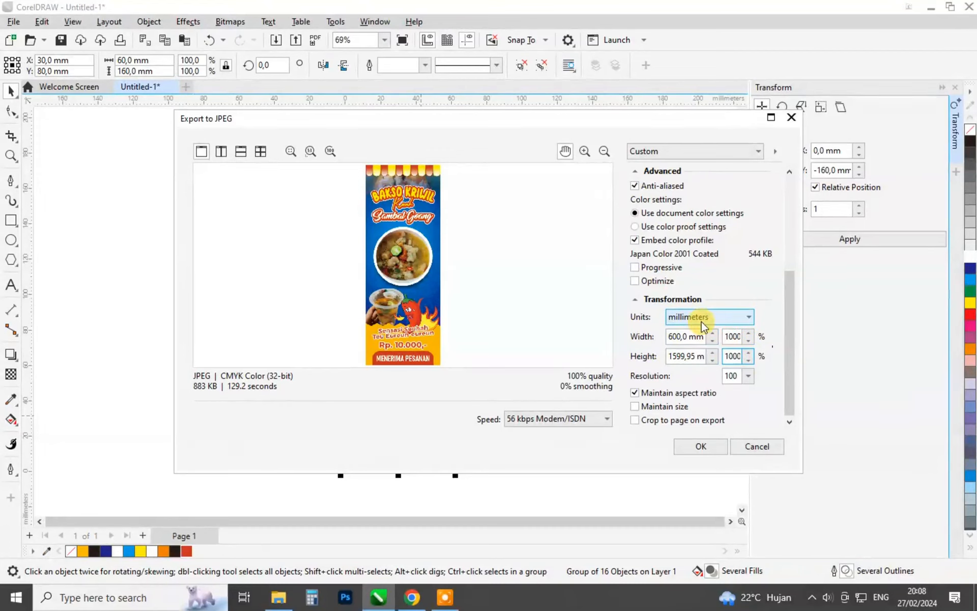
click(705, 450)
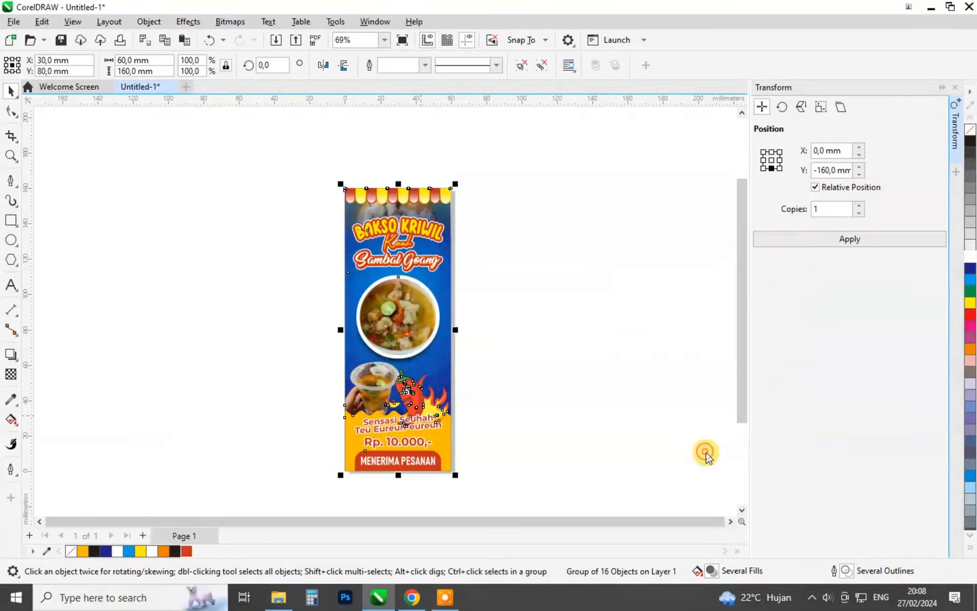